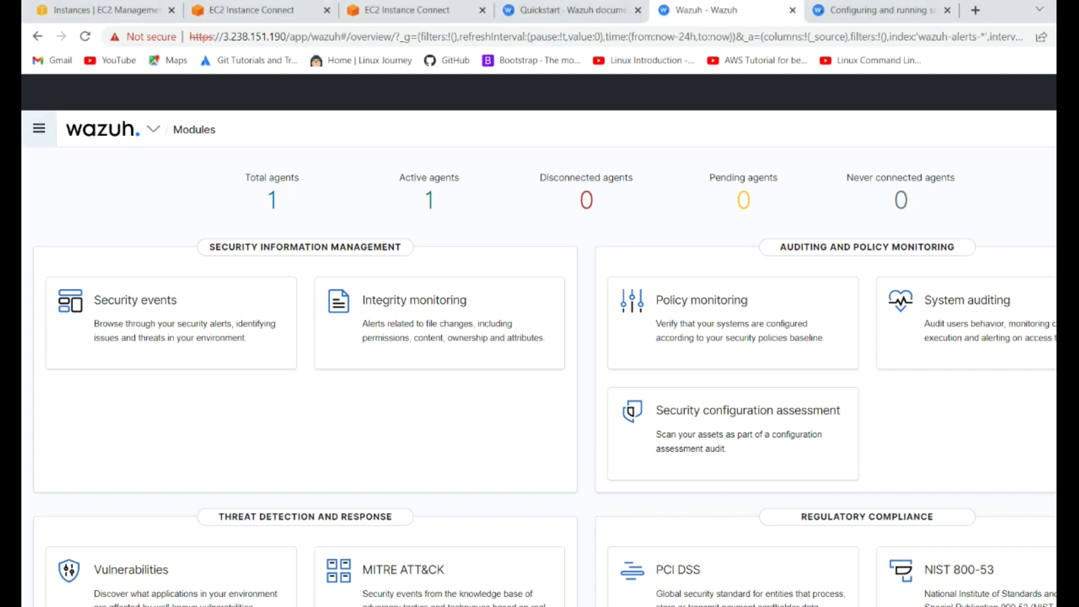
scroll(654, 197, down, 1)
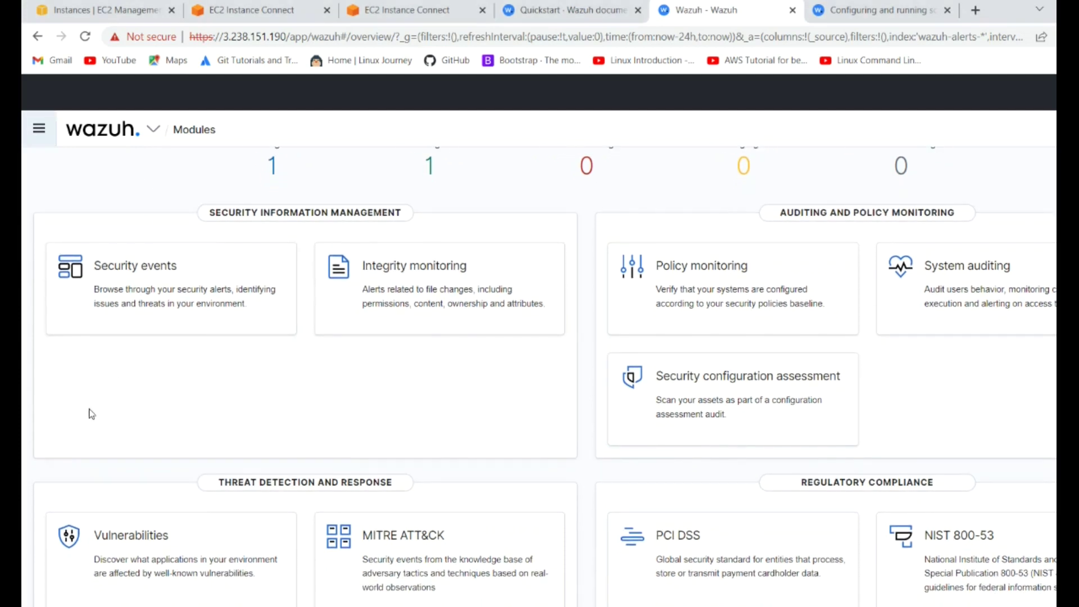
Open the Vulnerabilities module under Threat Detection and Response for agent ip-172-31-95-56.
click(120, 540)
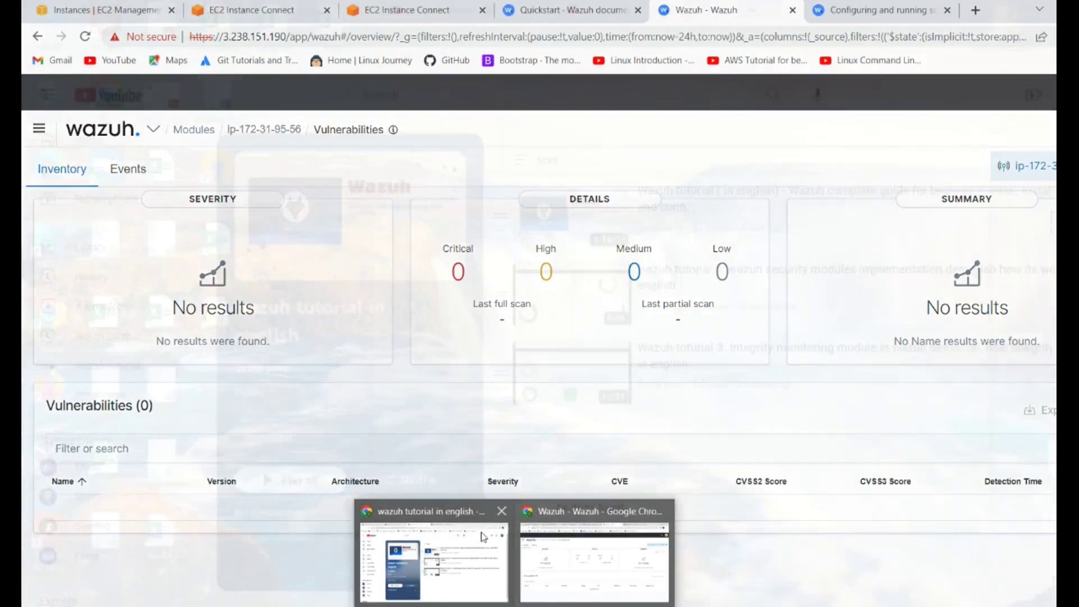
click(482, 536)
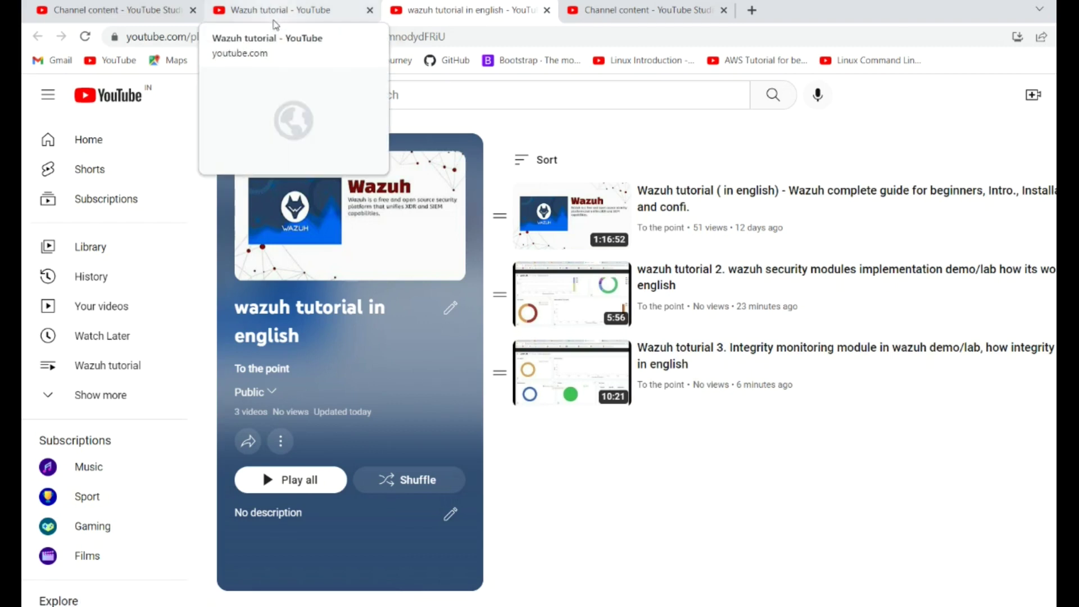
click(274, 12)
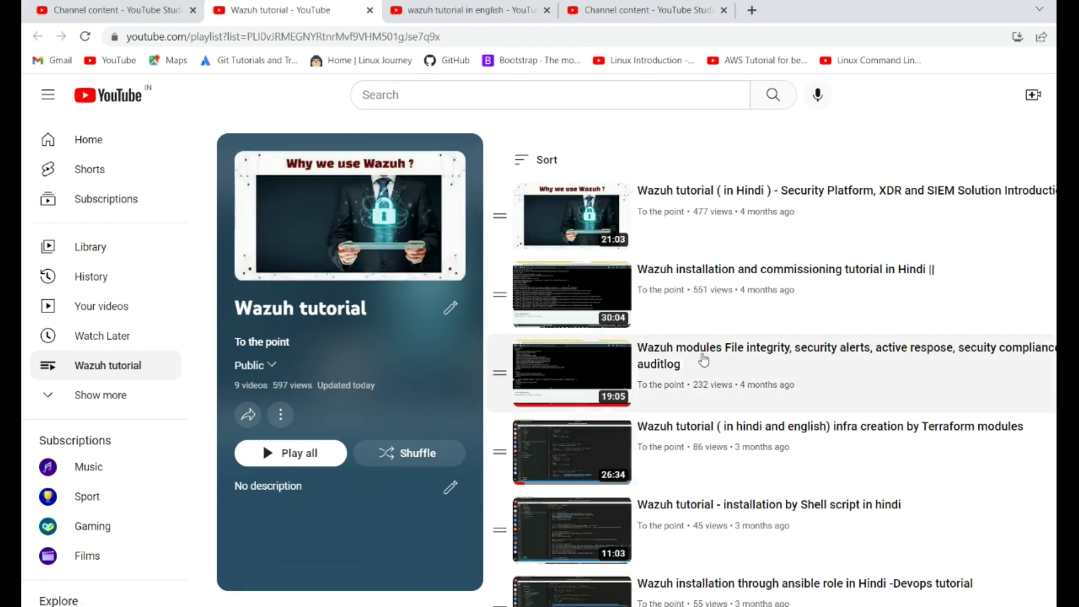
click(462, 16)
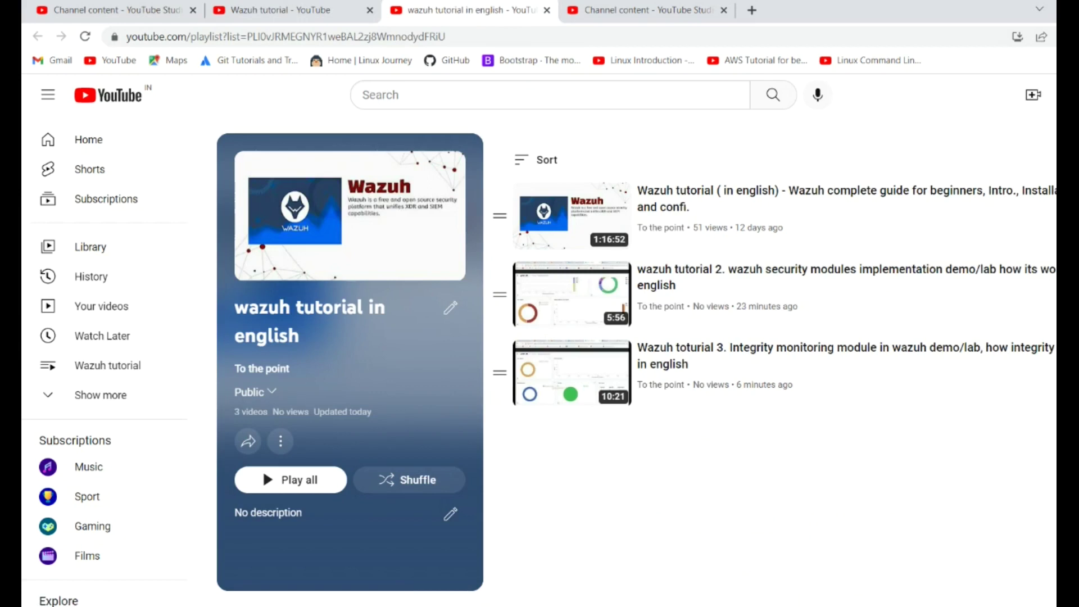
click(584, 563)
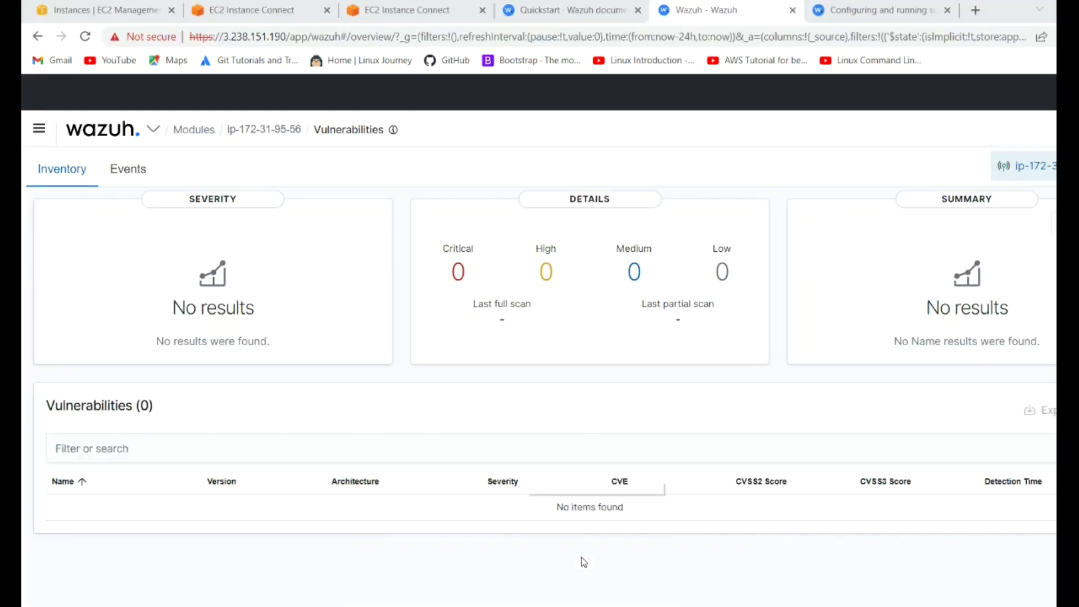
In the manager terminal, rerun 'sudo vi /var/ossec/etc/ossec.conf' to edit the manager config.
click(258, 18)
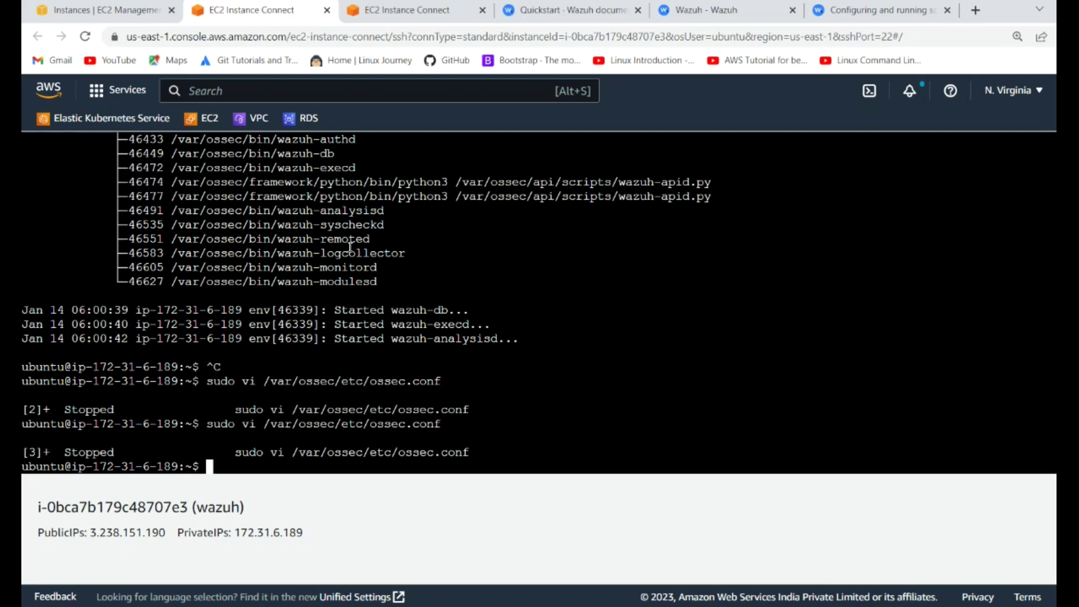
key(Up)
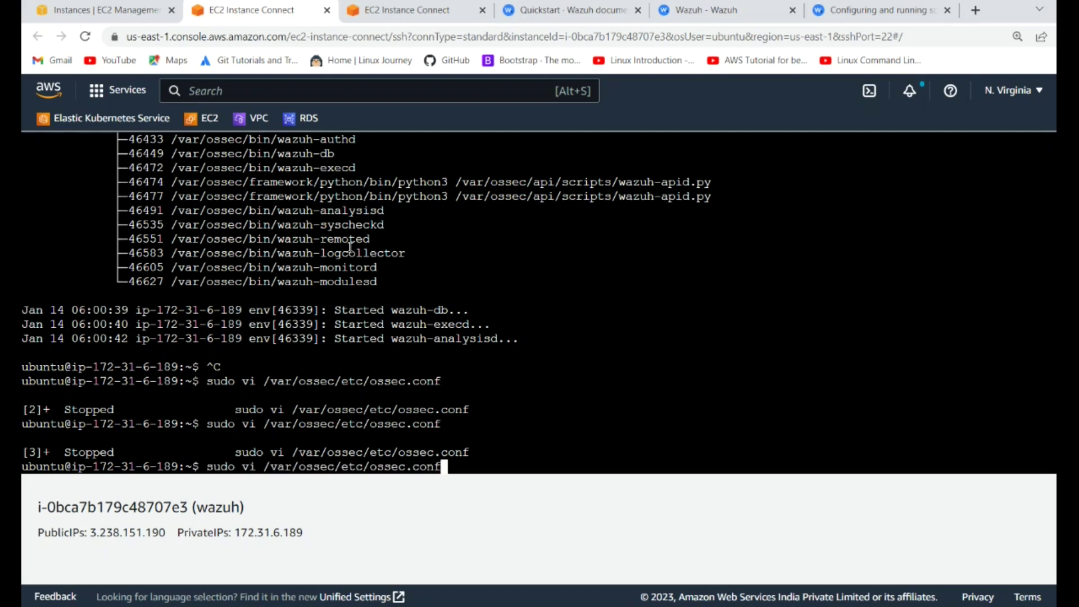
key(Return)
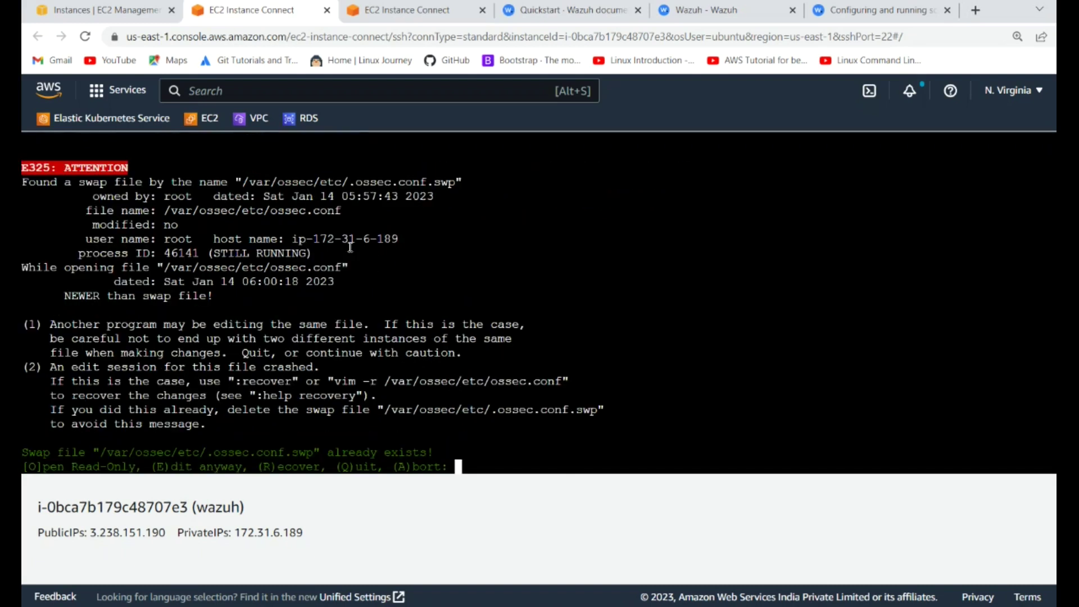
Open ossec.conf past the swap-file warning and enable the vulnerability-detector.
key(o)
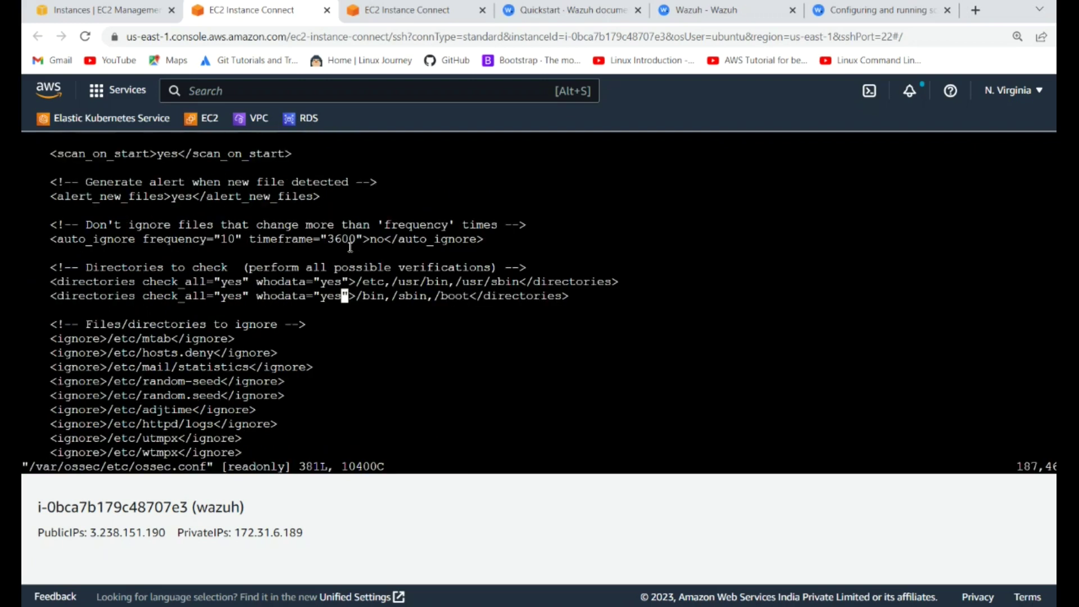
text(/)
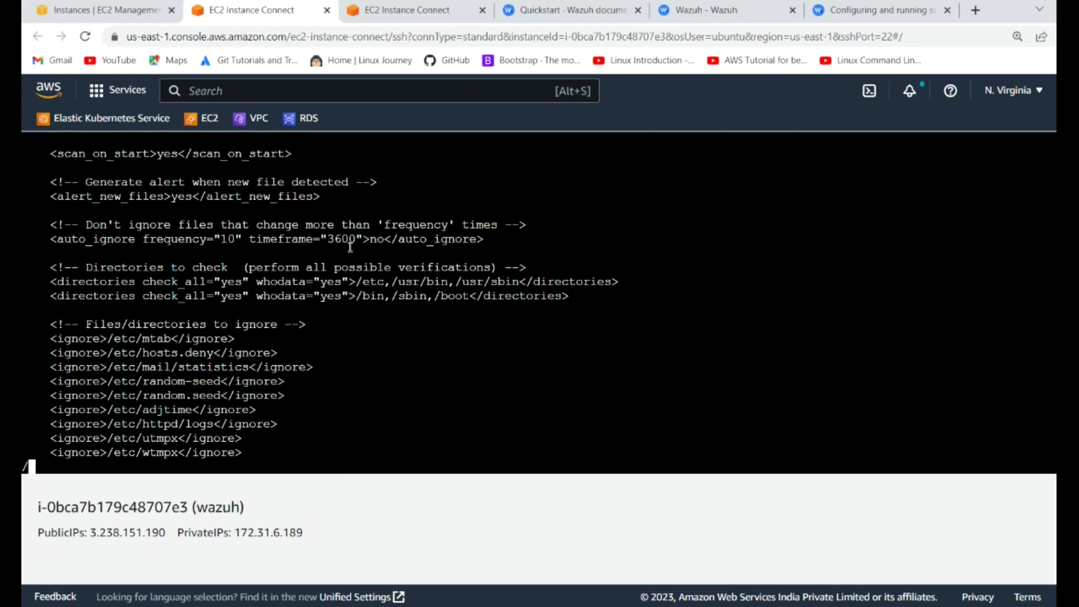
text(vulnerability)
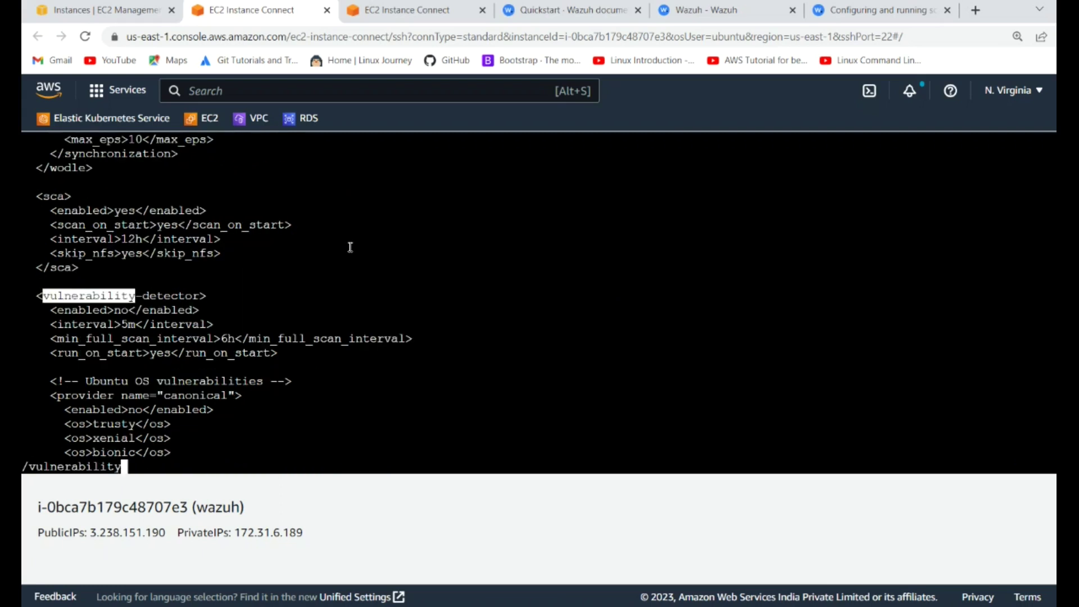
key(Return)
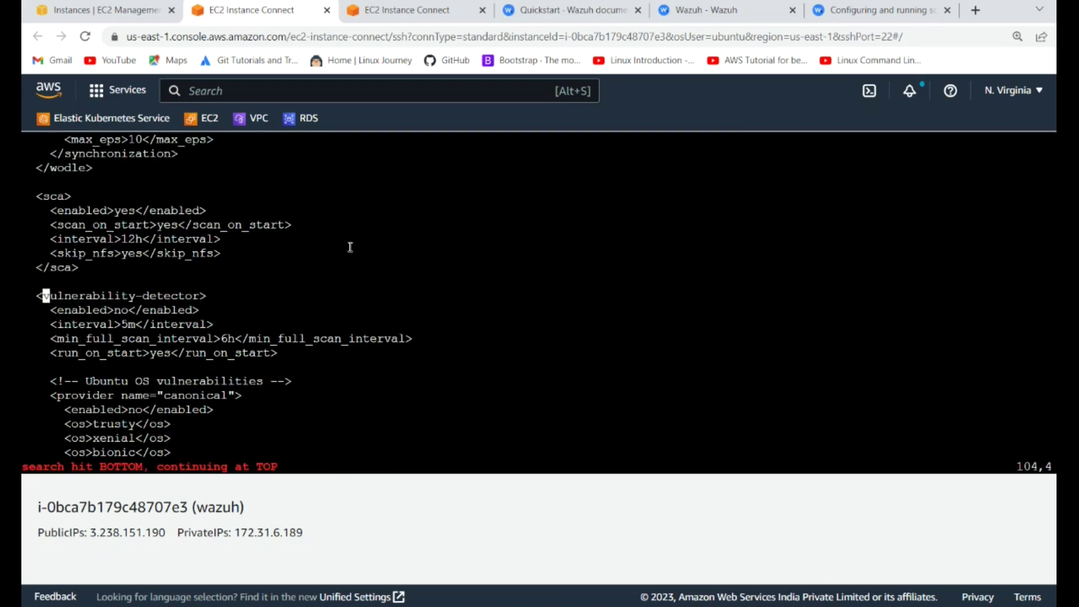
key(Down)
key(Right)
key(Right)
key(Right)
key(Right)
key(Right)
key(Right)
key(Right)
key(Right)
key(Right)
key(Right)
key(Right)
key(Right)
key(Left)
key(Left)
key(i)
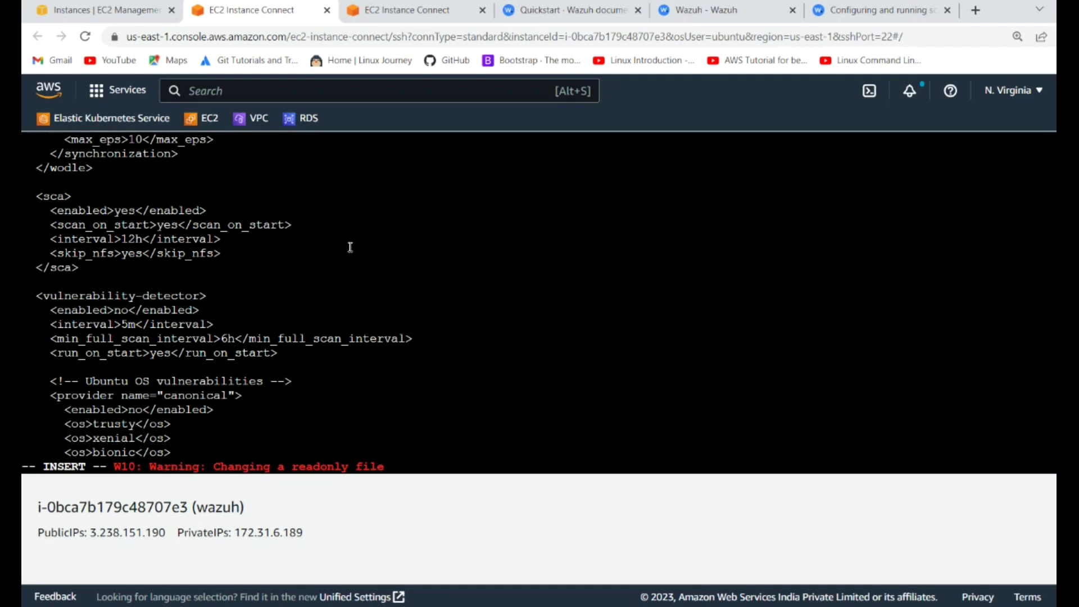
key(Delete)
key(Delete)
text(yes)
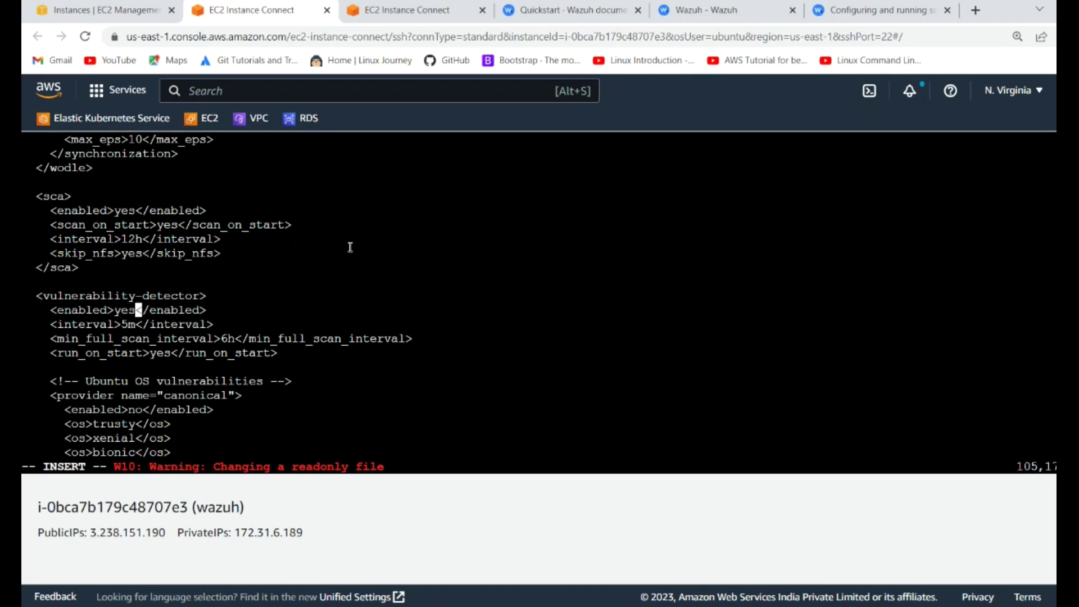
Enable the Canonical and Debian providers in the vulnerability-detector section.
key(Down)
key(Down)
key(Down)
key(Down)
key(Down)
key(Down)
key(Down)
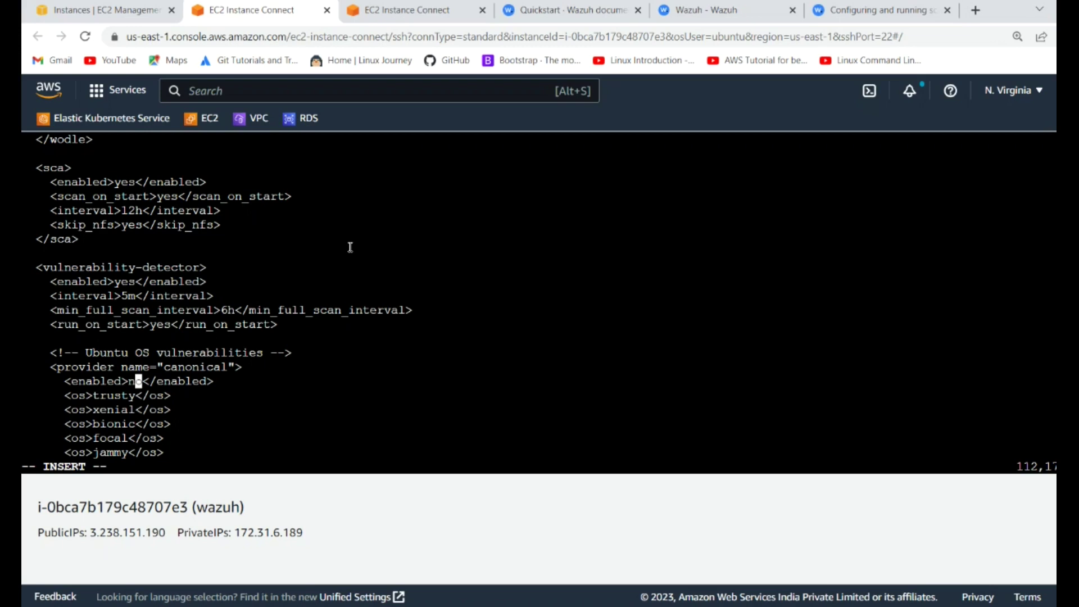
key(Right)
key(BackSpace)
key(BackSpace)
text(yes)
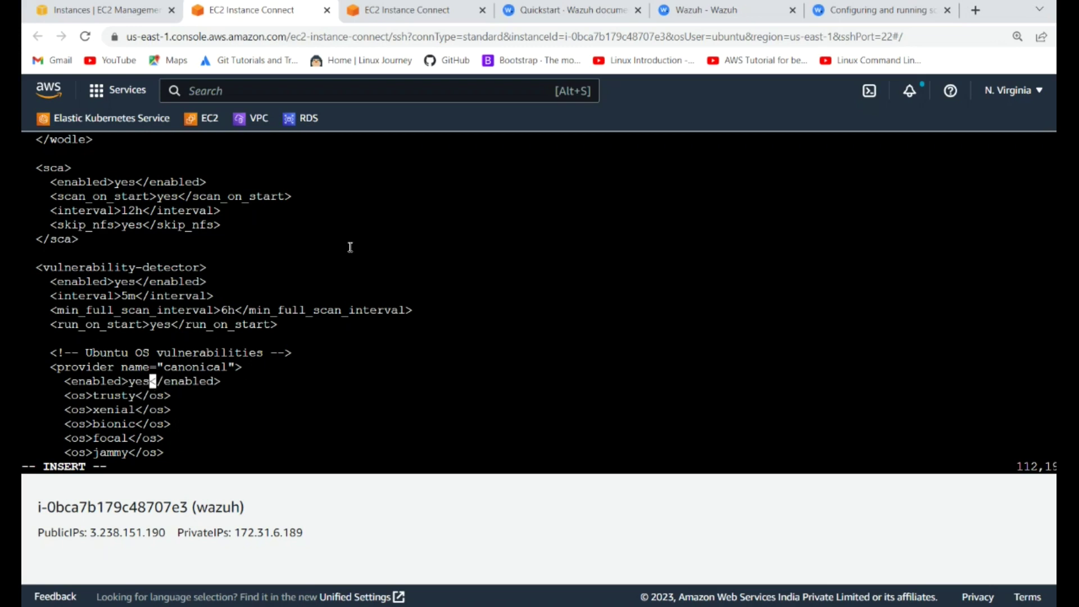
key(Down)
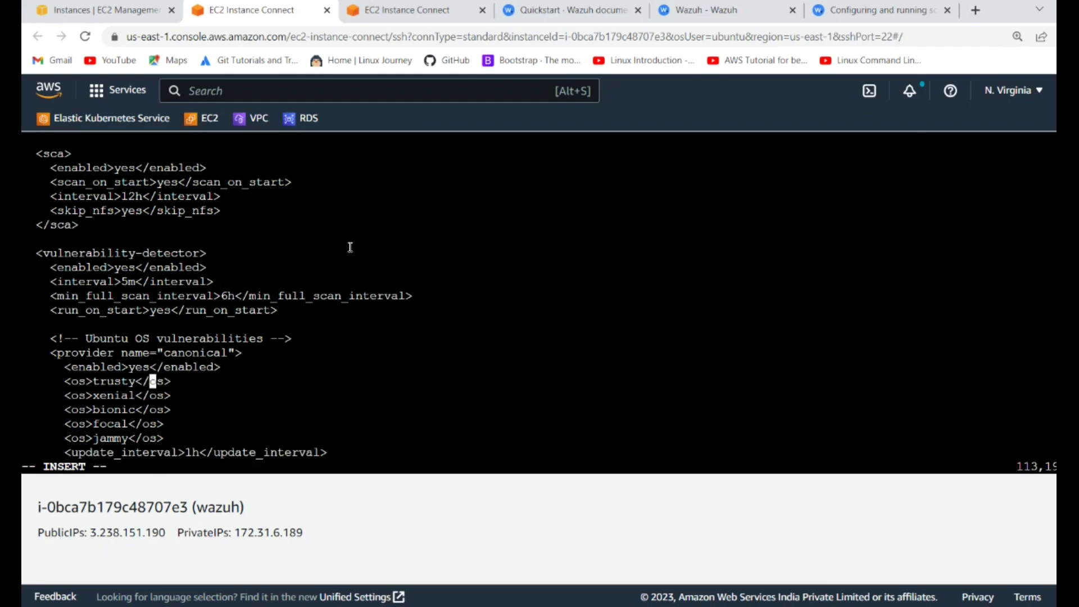
key(Down)
key(Down)
key(Down)
key(Down)
key(Down)
key(Down)
key(Down)
key(Down)
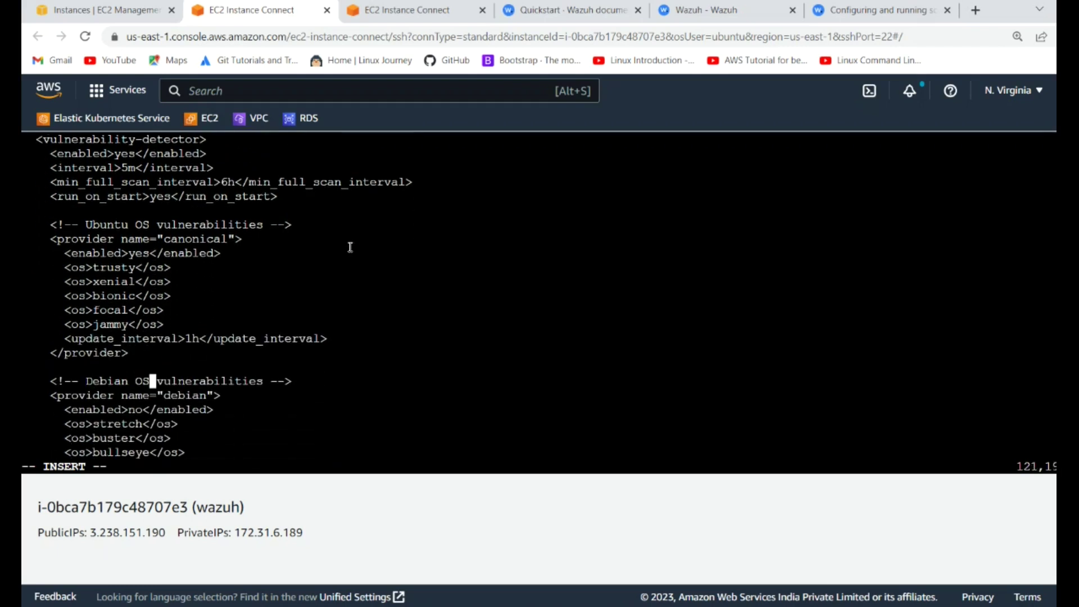
key(Down)
key(Down)
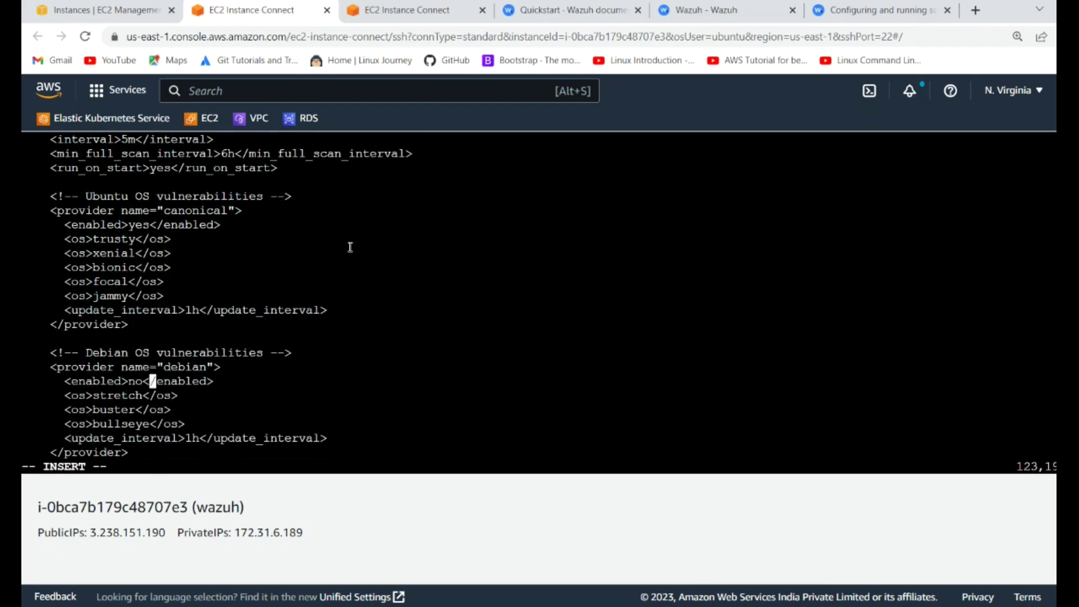
key(Left)
key(BackSpace)
key(BackSpace)
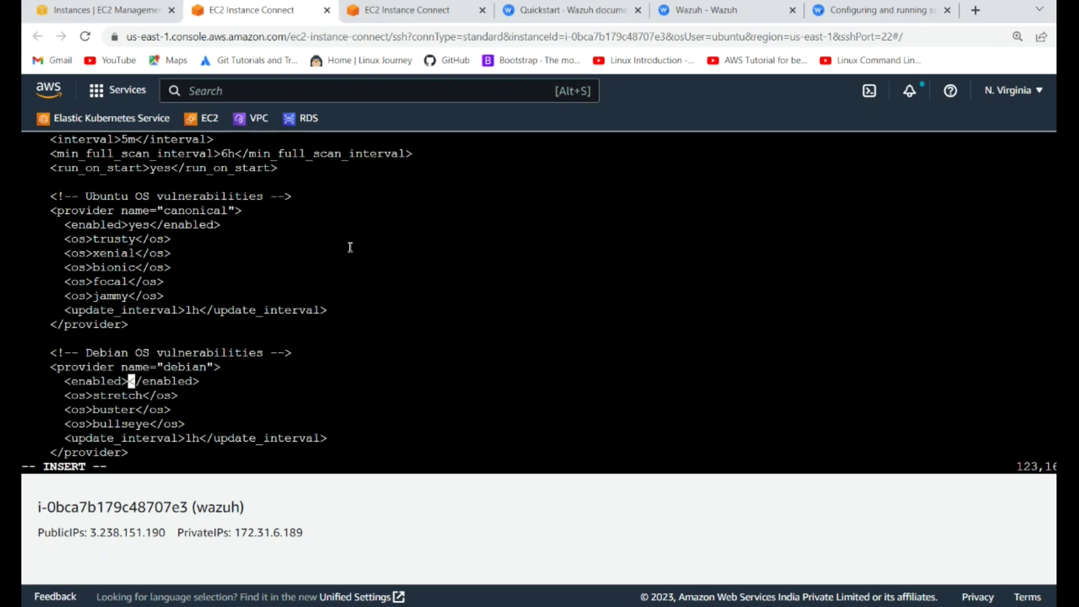
text(yes)
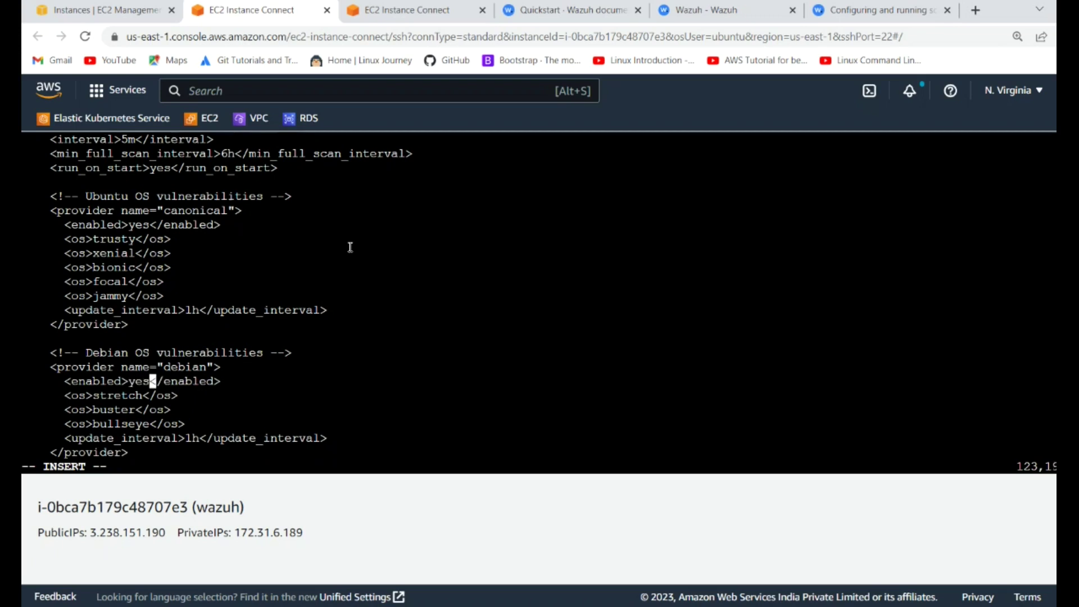
Review the RedHat provider and aggregate vulnerability settings, then leave insert mode.
key(Down)
key(Down)
key(Down)
key(Down)
key(Down)
key(Down)
key(Down)
key(Down)
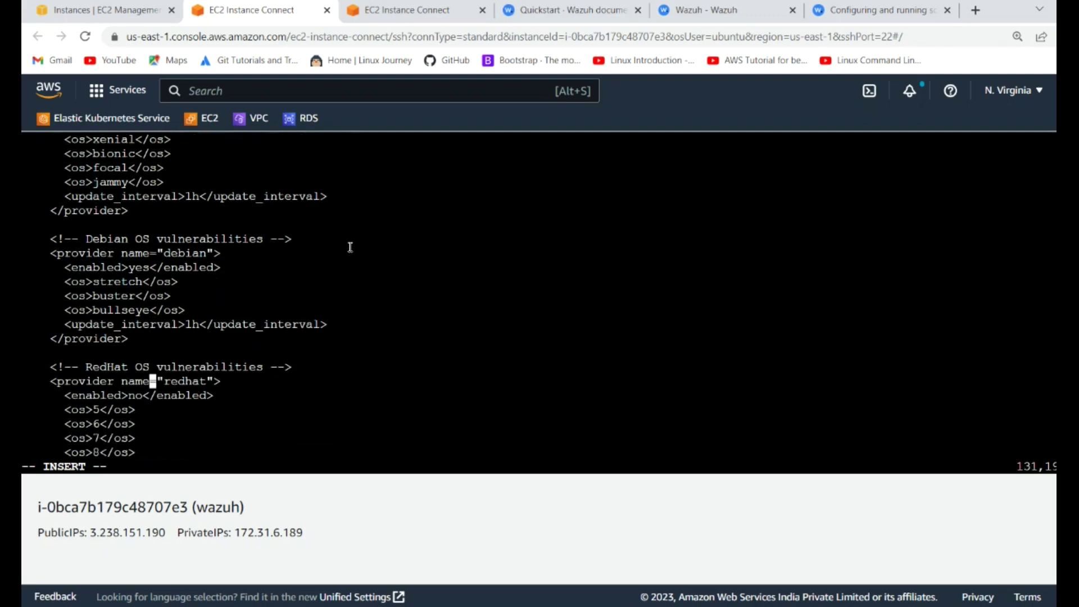
key(Down)
key(Down)
key(Down)
key(Down)
key(Down)
key(Down)
key(Down)
key(Down)
key(Down)
key(Down)
key(Down)
key(Down)
key(Down)
key(Down)
key(Down)
key(Down)
key(Down)
key(Down)
key(Down)
key(Down)
key(Down)
key(Down)
key(Down)
key(Down)
key(Down)
key(Down)
key(Down)
key(Down)
key(Down)
key(Down)
key(Down)
key(Down)
key(Down)
key(Down)
key(Down)
key(Down)
key(Down)
key(Down)
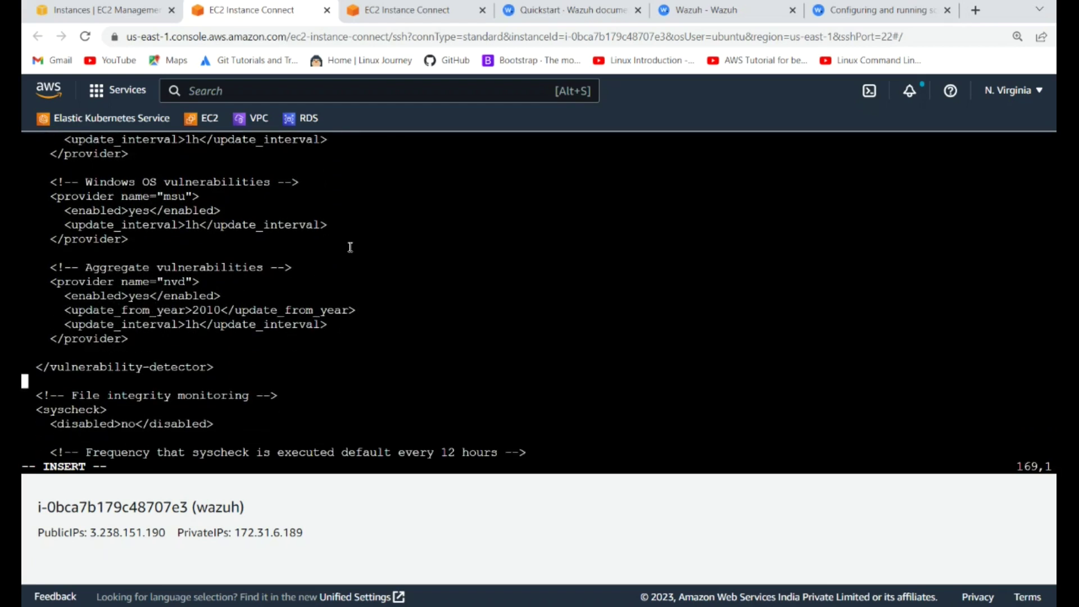
key(Down)
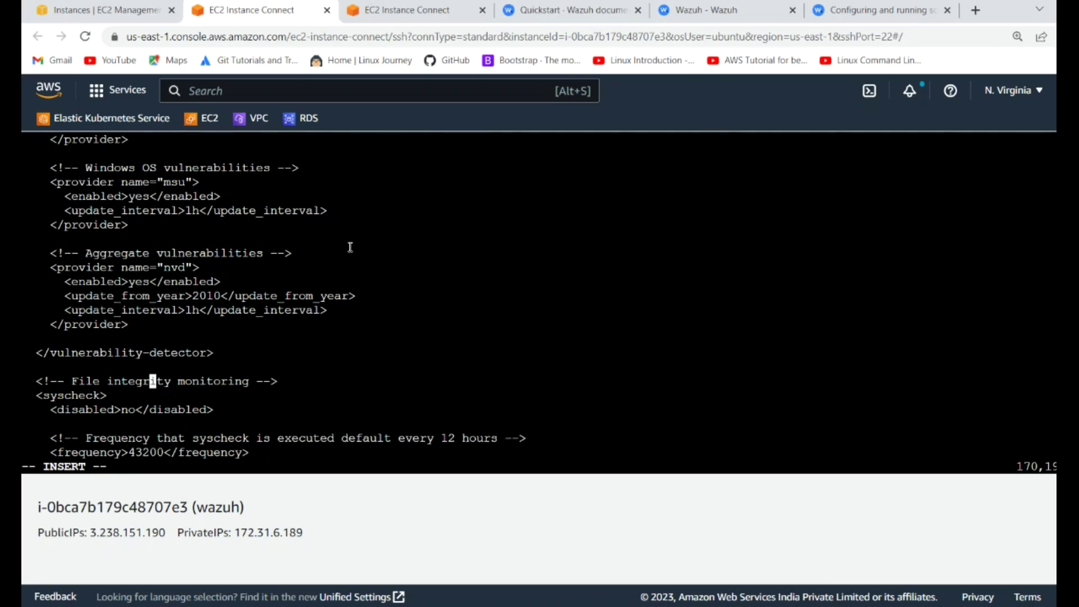
key(Escape)
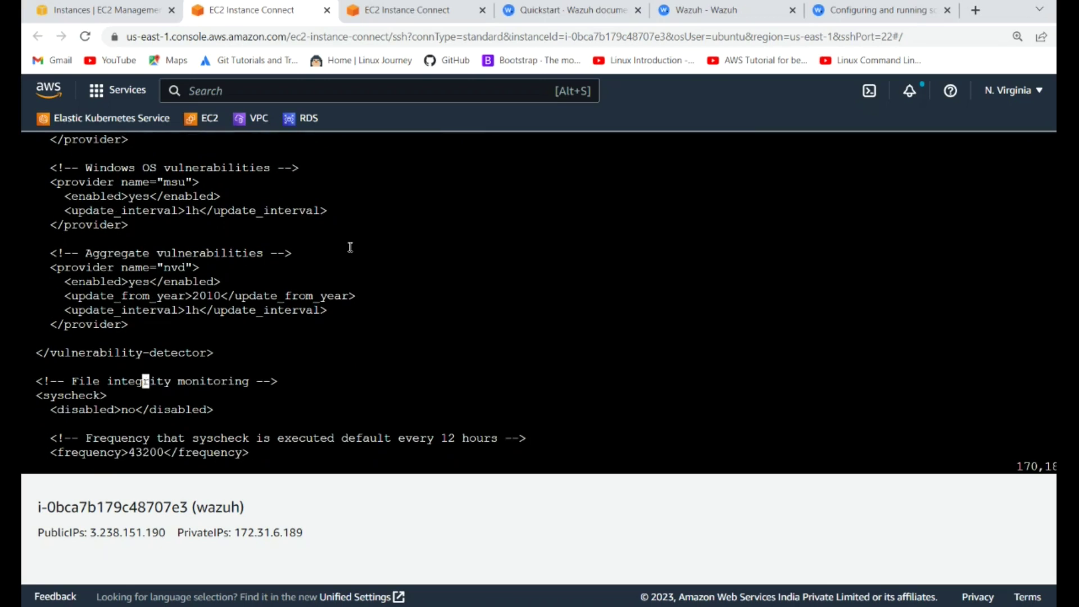
text(:wq)
text(!)
Save ossec.conf and restart wazuh-manager.service.
key(Return)
key(Up)
key(Up)
key(Up)
key(Return)
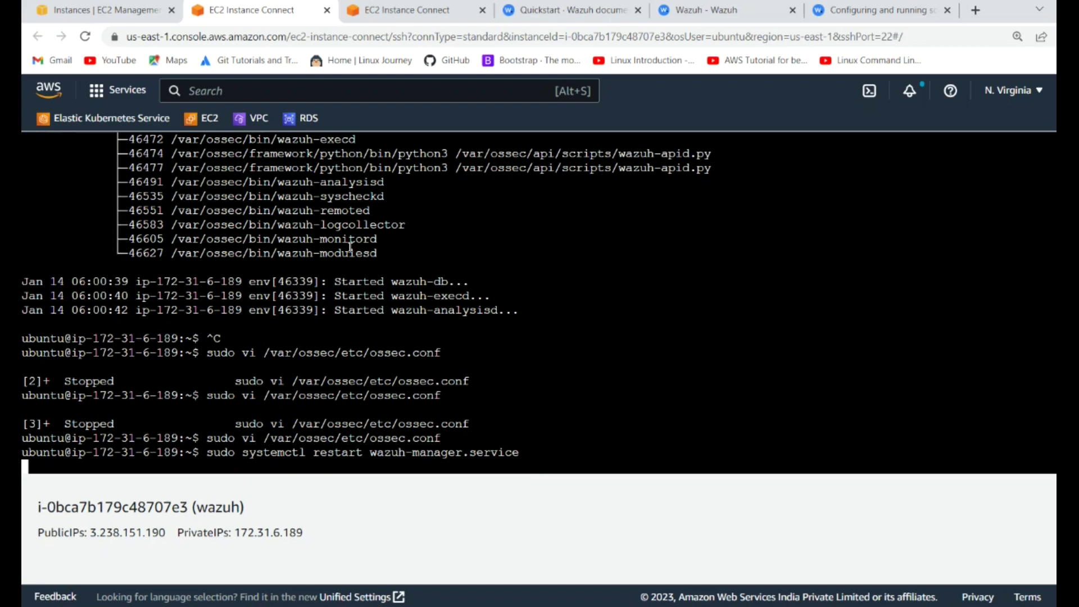
click(906, 10)
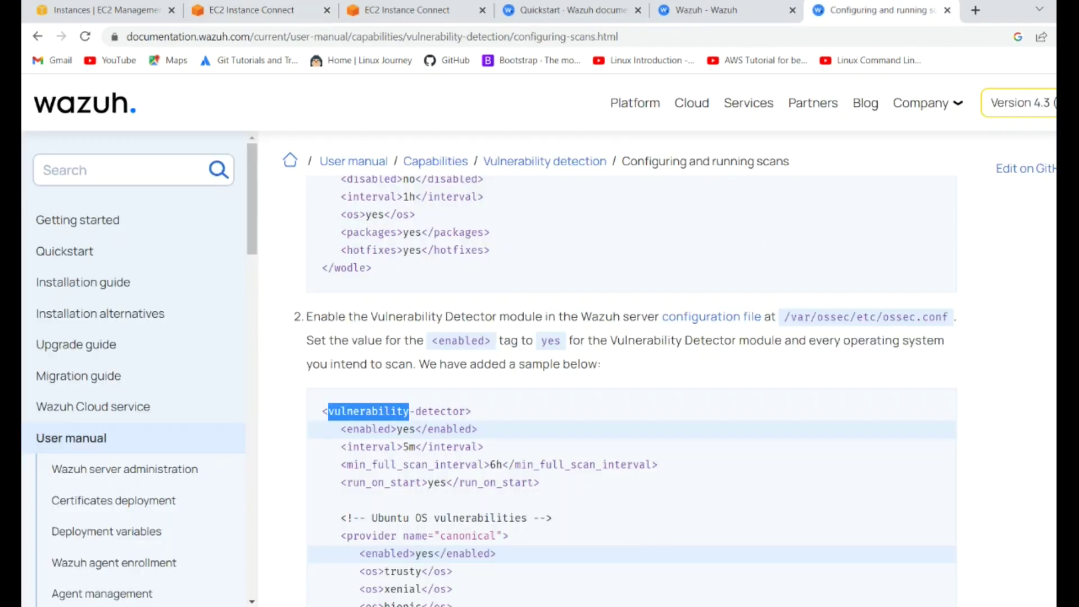
scroll(624, 388, up, 2)
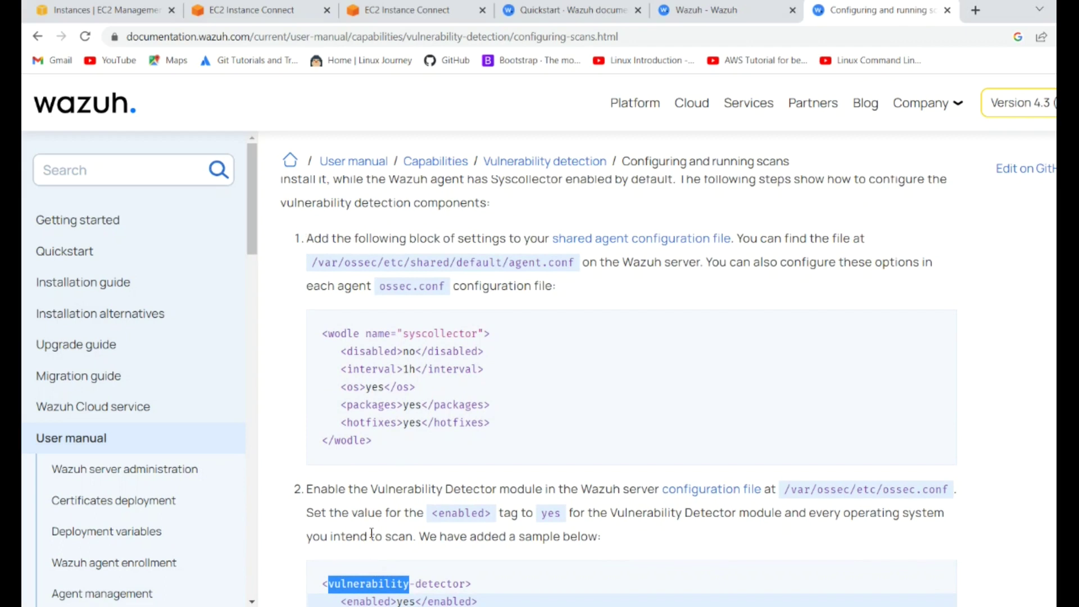
click(645, 540)
scroll(645, 540, down, 1)
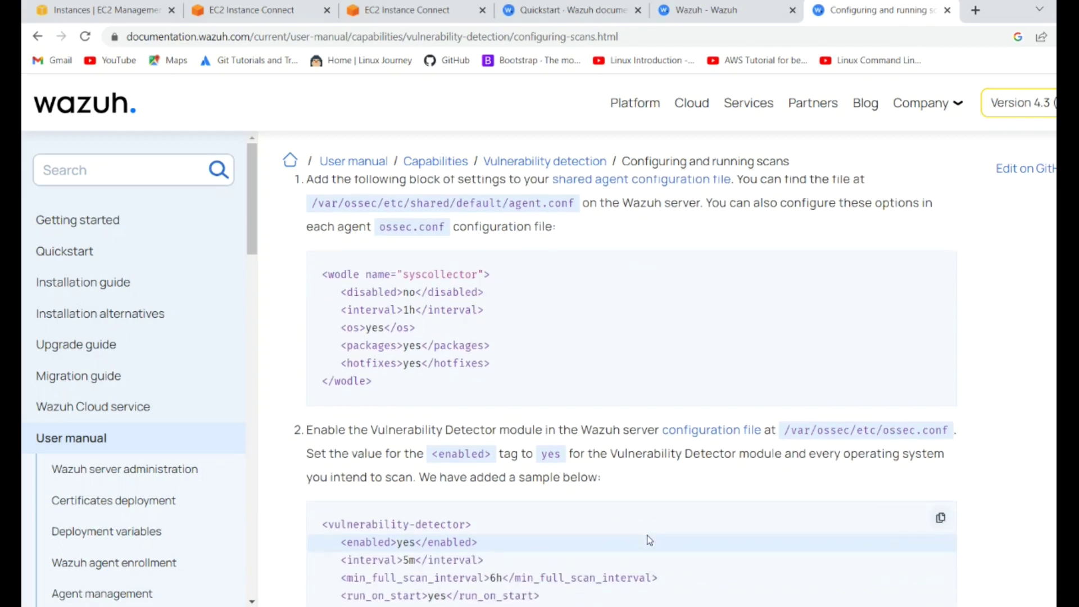
scroll(646, 540, down, 1)
scroll(649, 539, down, 1)
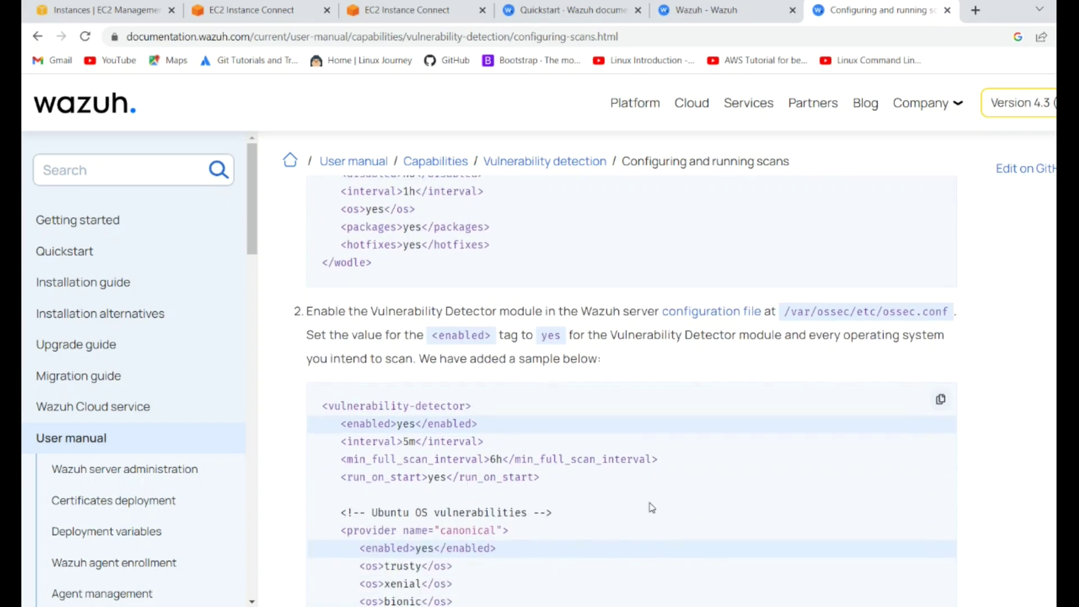
scroll(648, 506, down, 1)
scroll(651, 508, down, 2)
scroll(649, 507, down, 3)
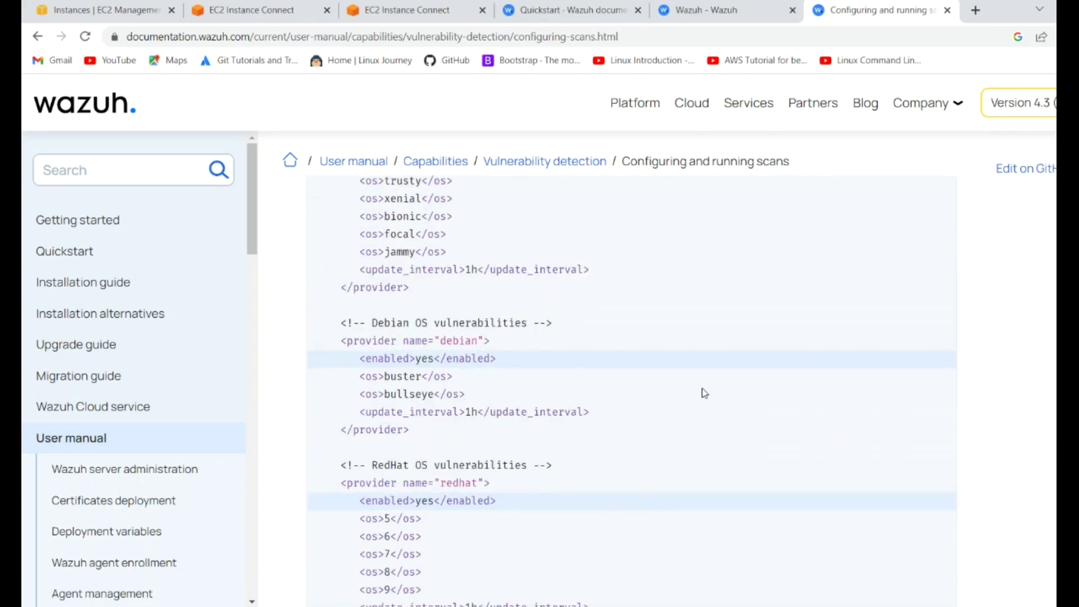
scroll(702, 393, down, 1)
scroll(702, 393, down, 1)
scroll(704, 393, down, 4)
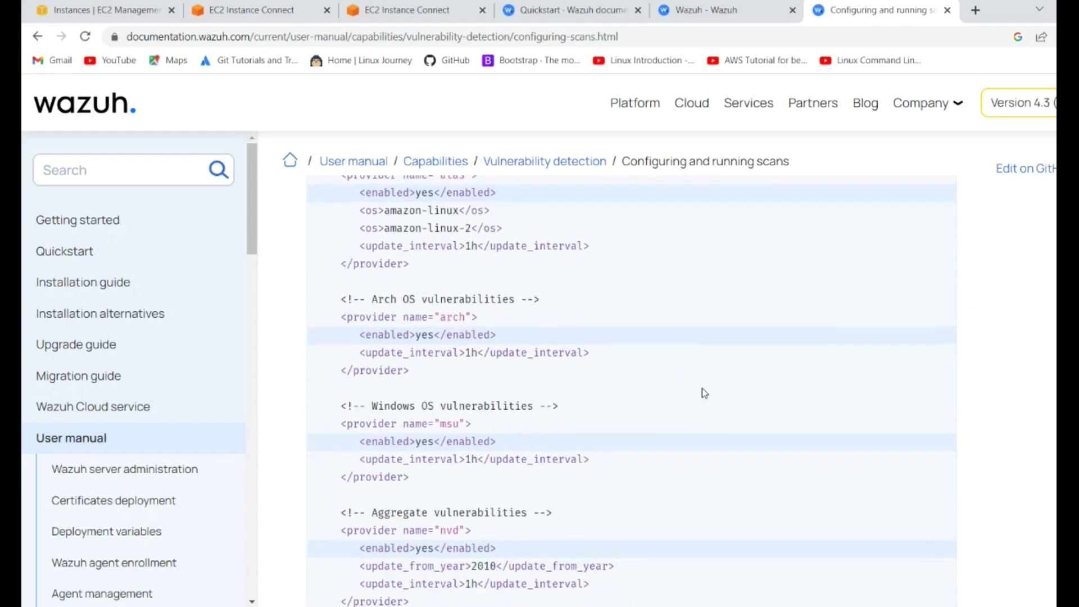
scroll(701, 392, down, 2)
scroll(702, 393, down, 4)
scroll(702, 393, up, 1)
scroll(702, 393, up, 4)
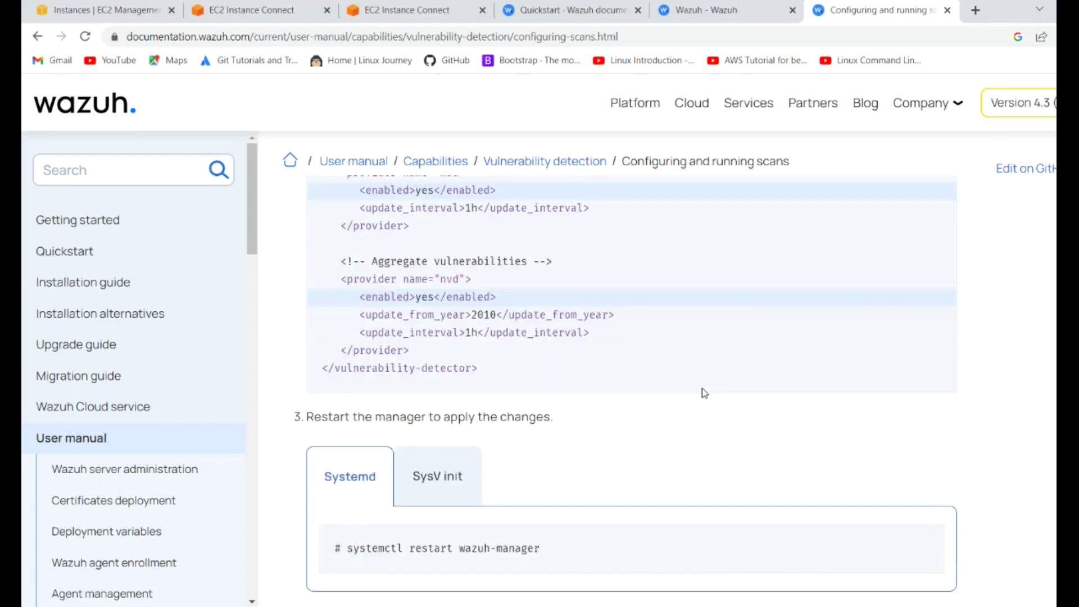
scroll(702, 394, up, 4)
scroll(702, 392, up, 4)
scroll(702, 392, up, 3)
scroll(702, 393, up, 1)
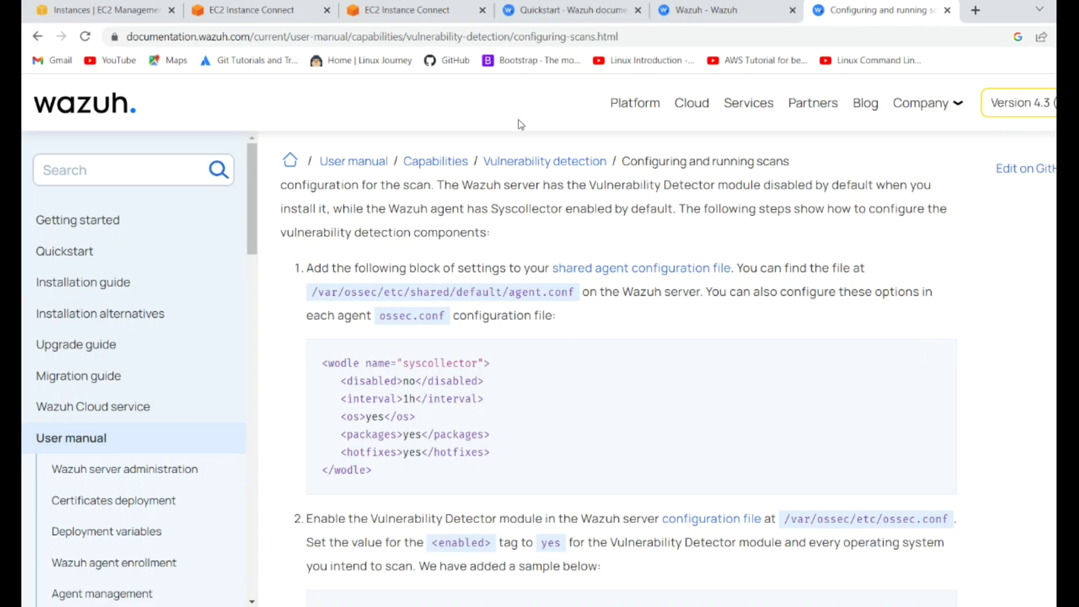
Check the wazuh-manager service status on the manager.
click(244, 11)
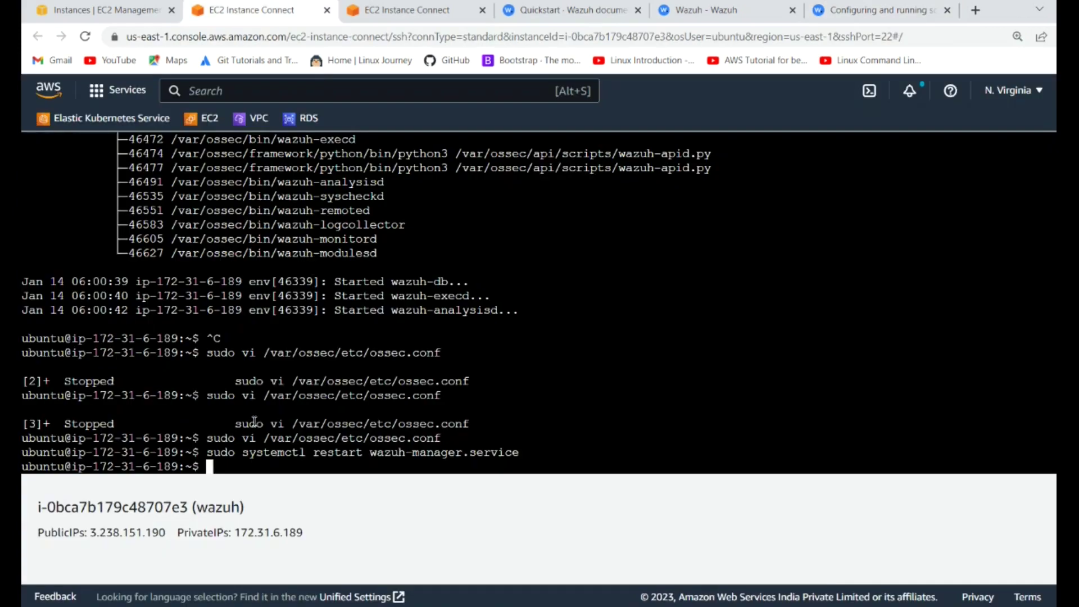
text(sudo systemctl restart wazuh-manager.service)
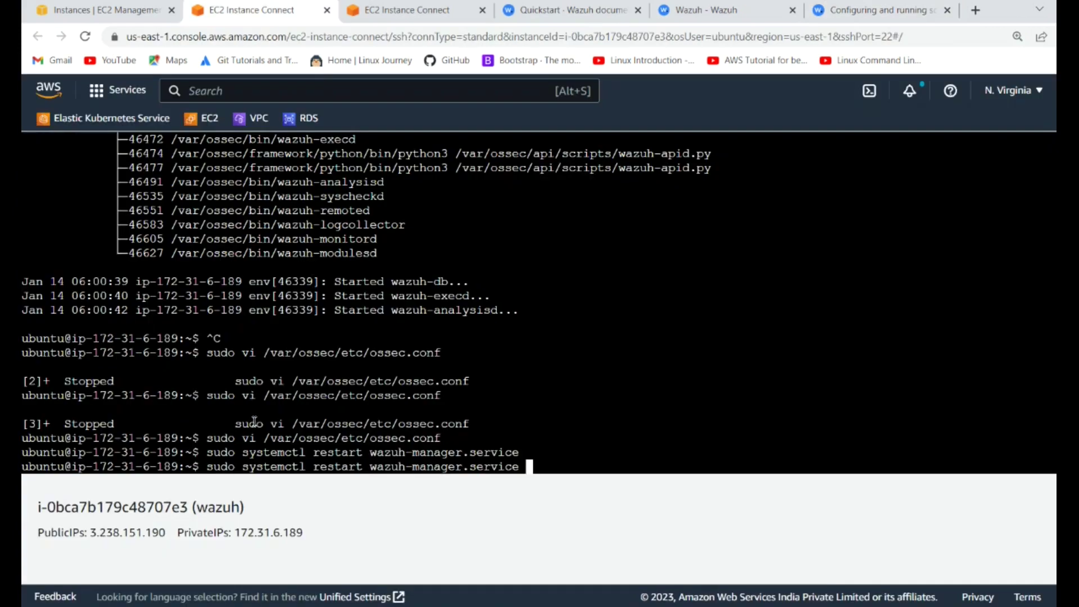
key(Up)
key(Up)
key(Up)
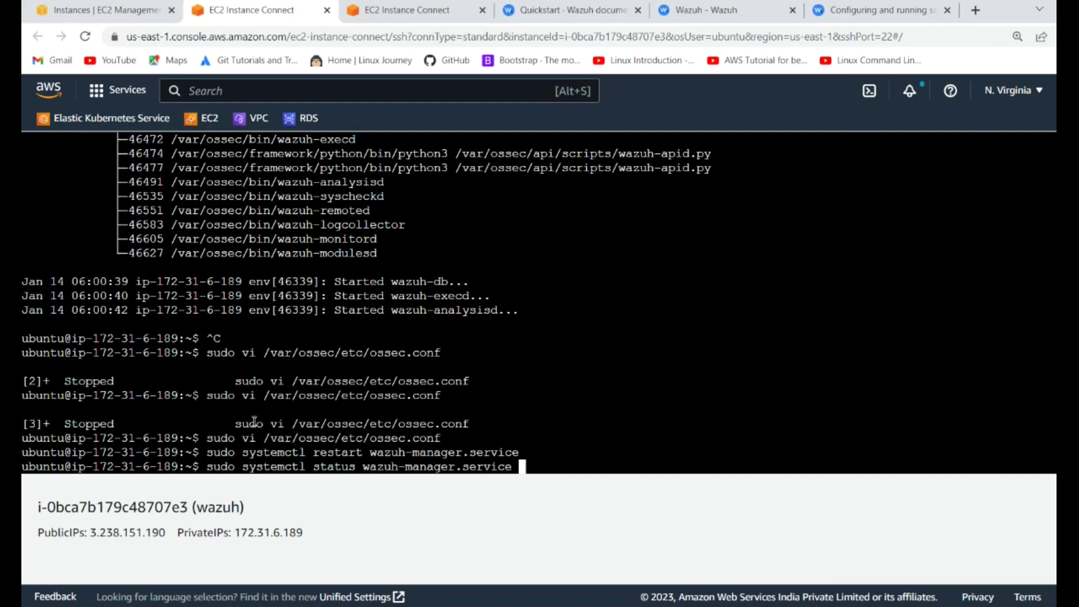
key(Return)
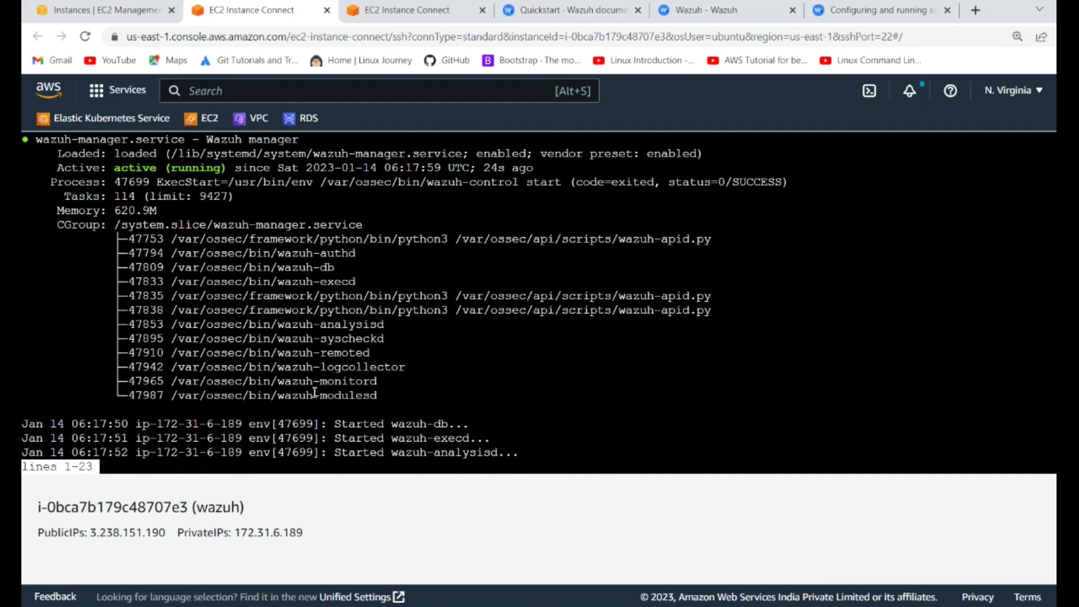
key(ctrl+c)
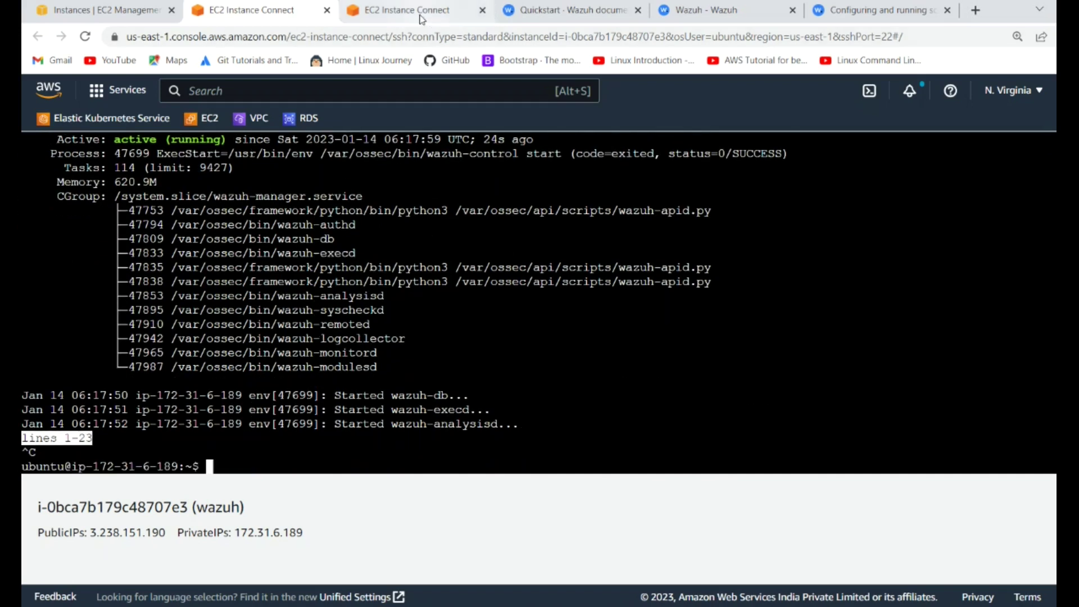
Open the agent's /var/ossec/etc/ossec.conf read-only, then return to the syscollector documentation.
click(421, 16)
key(Up)
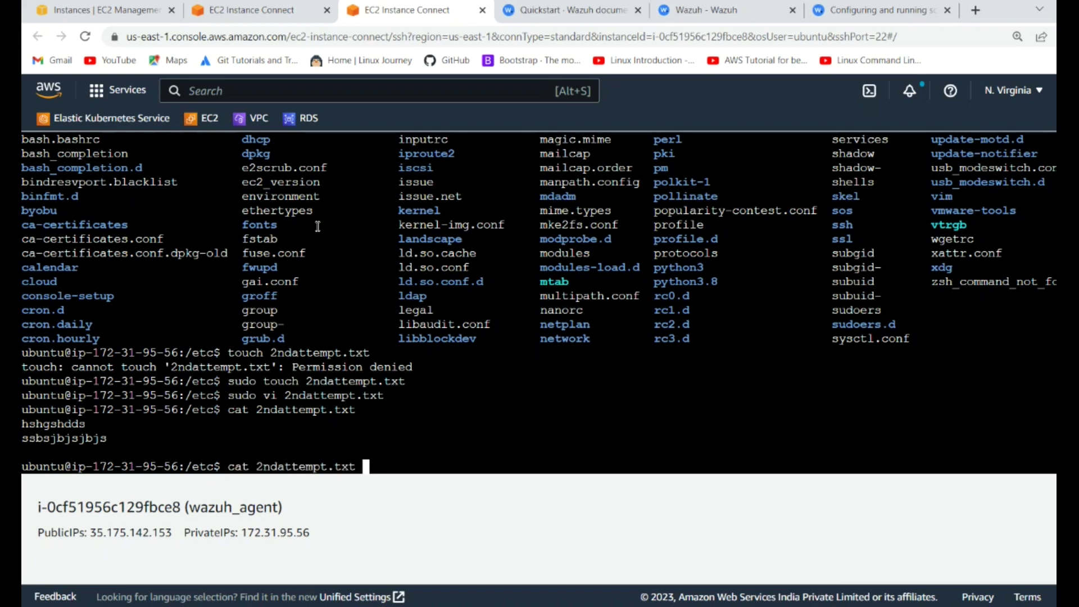
key(Up)
key(Up)
key(Up)
key(Up)
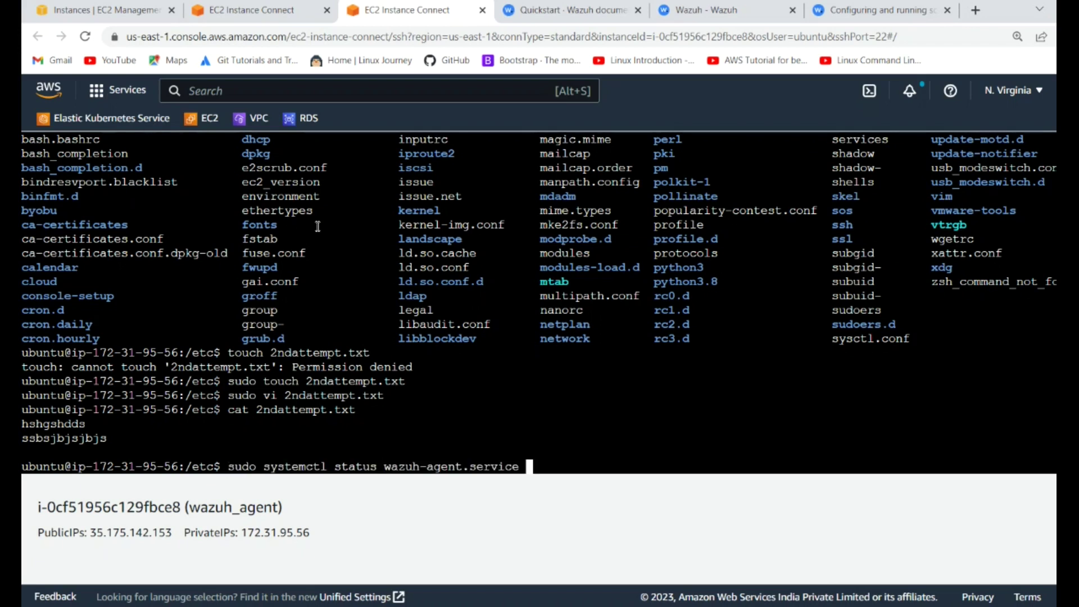
key(Up)
key(Up)
key(Return)
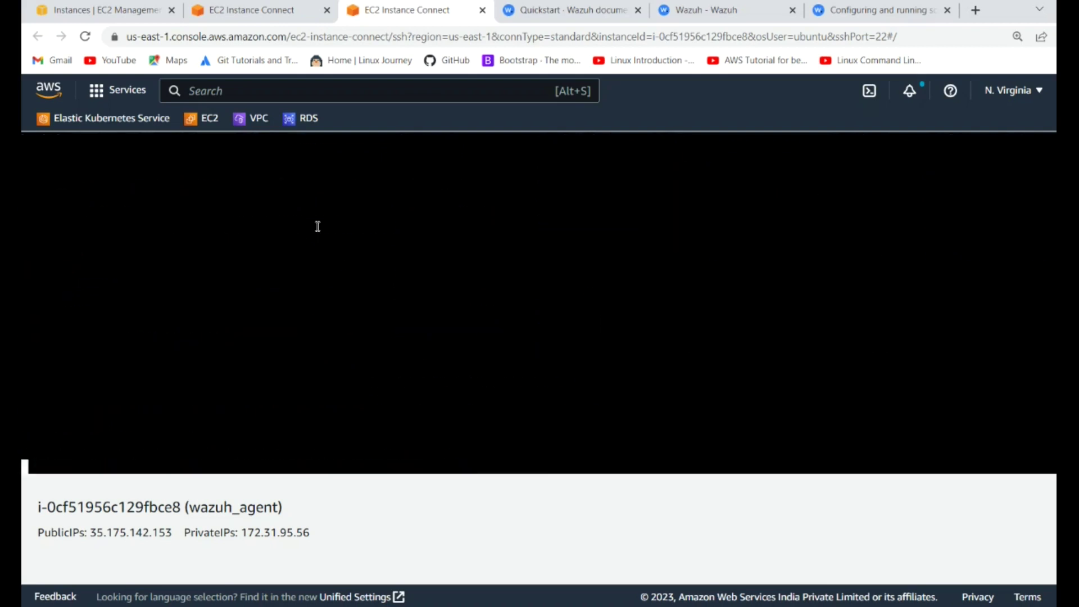
key(o)
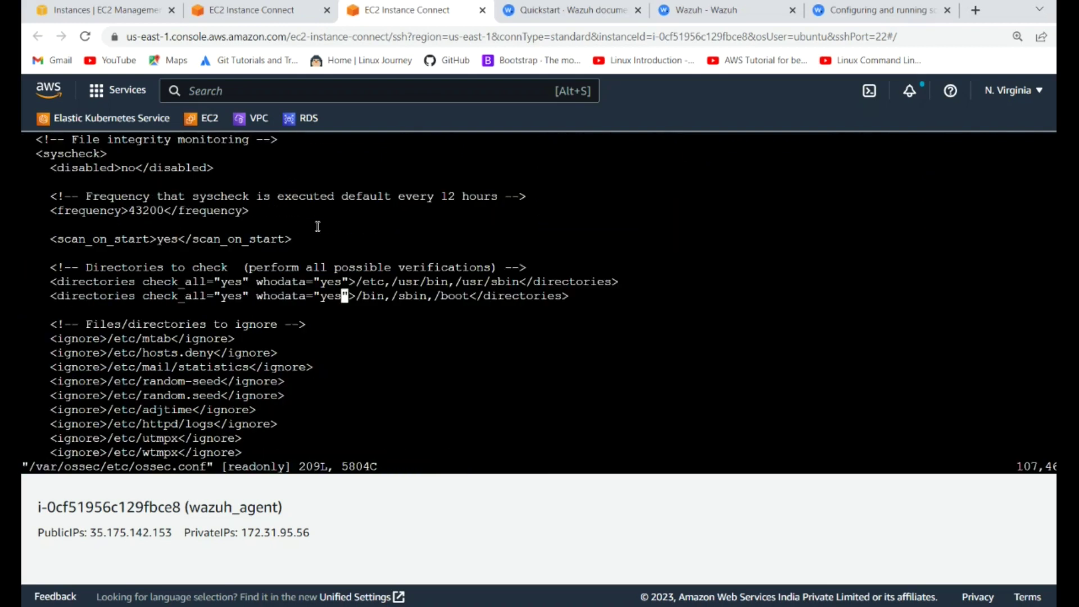
click(859, 13)
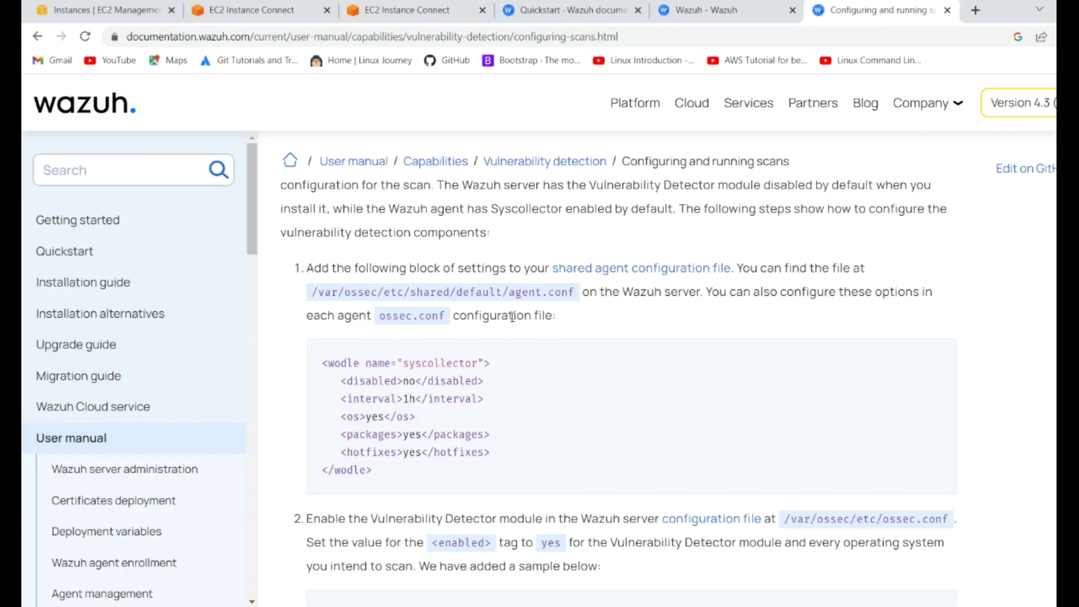
Compare the documentation's syscollector sample block and scan guide with the agent terminal.
double_click(438, 365)
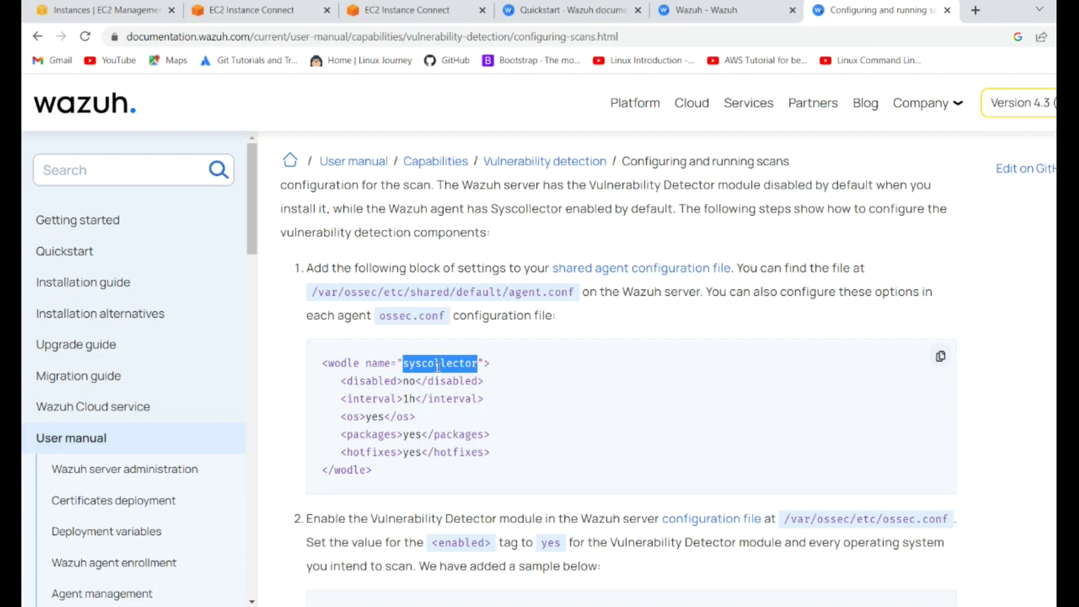
click(405, 10)
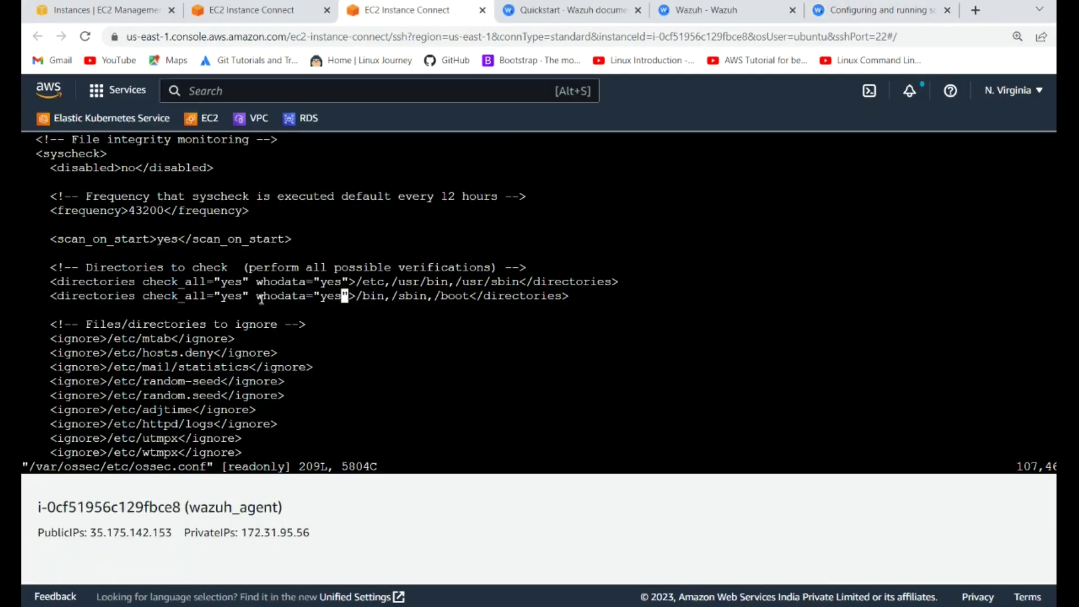
text(/syscollector)
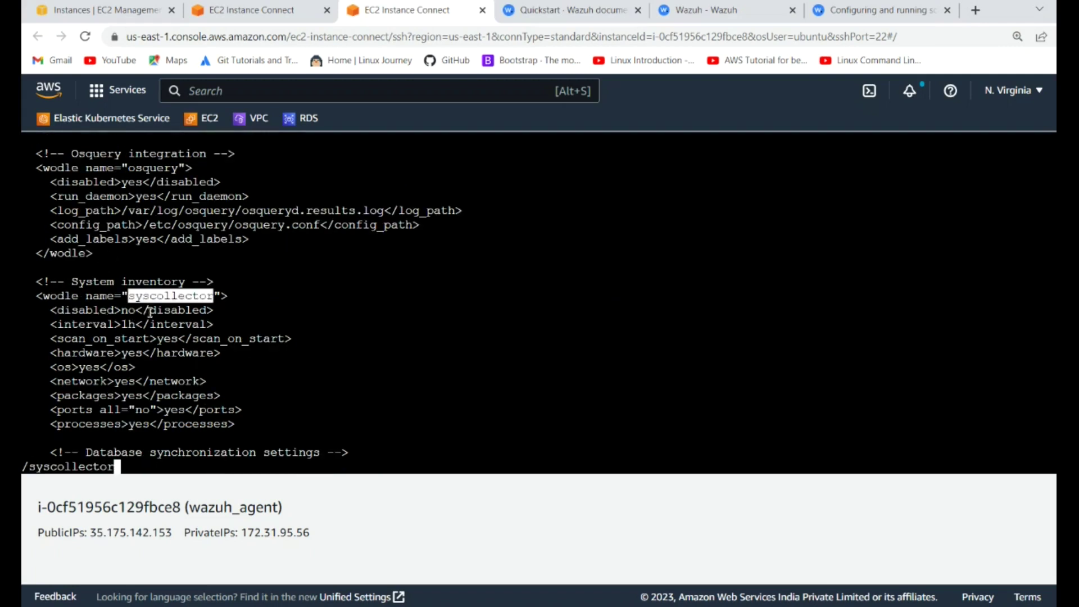
click(870, 16)
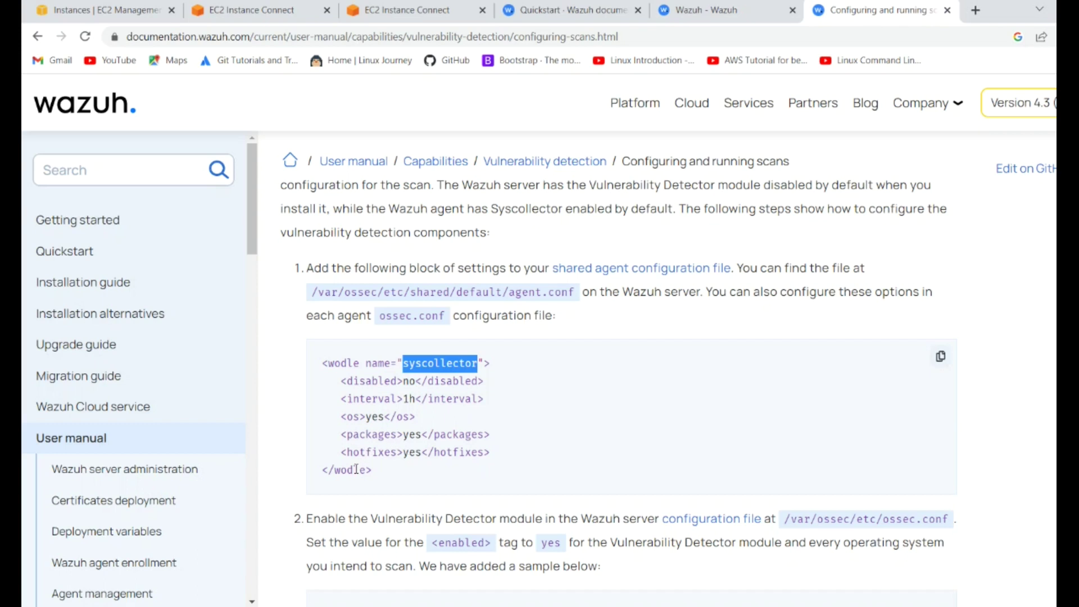
click(384, 10)
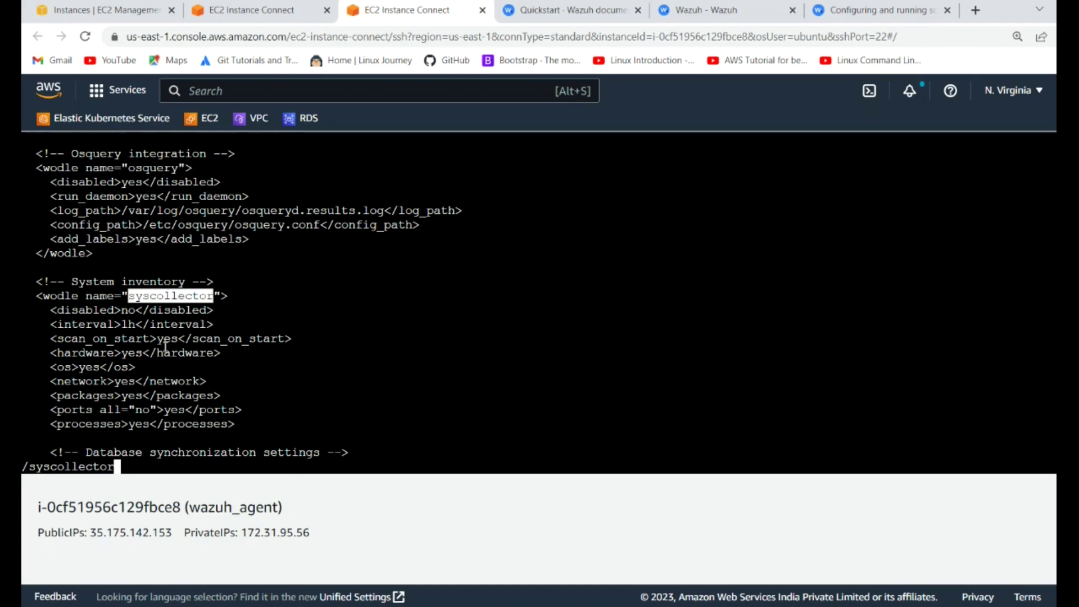
Find the syscollector block in the agent's ossec.conf and inspect its ports and hardware settings.
key(Return)
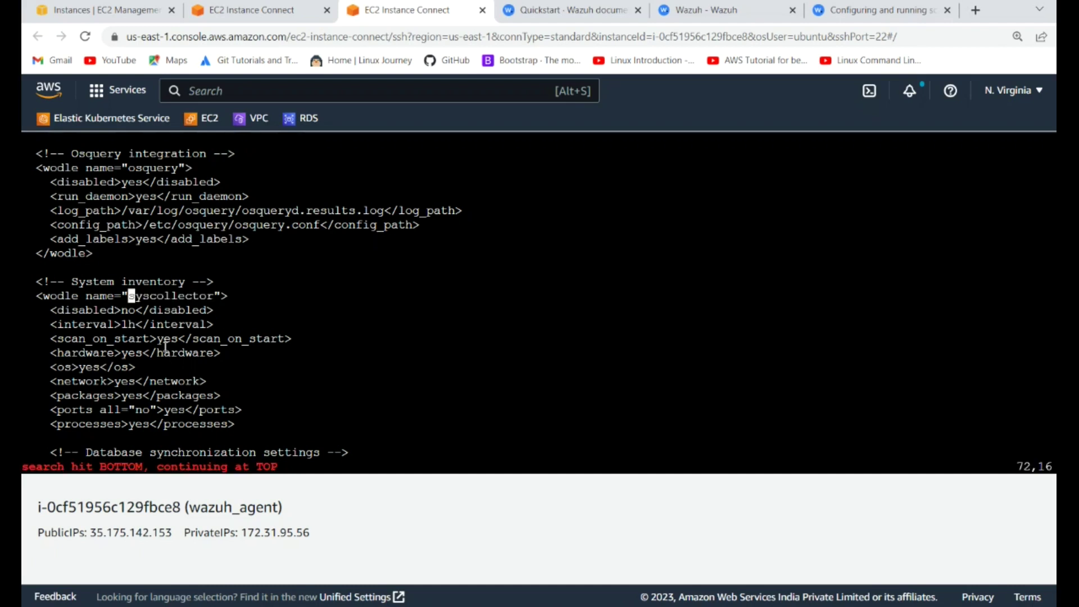
key(Down)
key(Down)
key(Down)
key(Down)
key(Down)
key(Down)
key(Down)
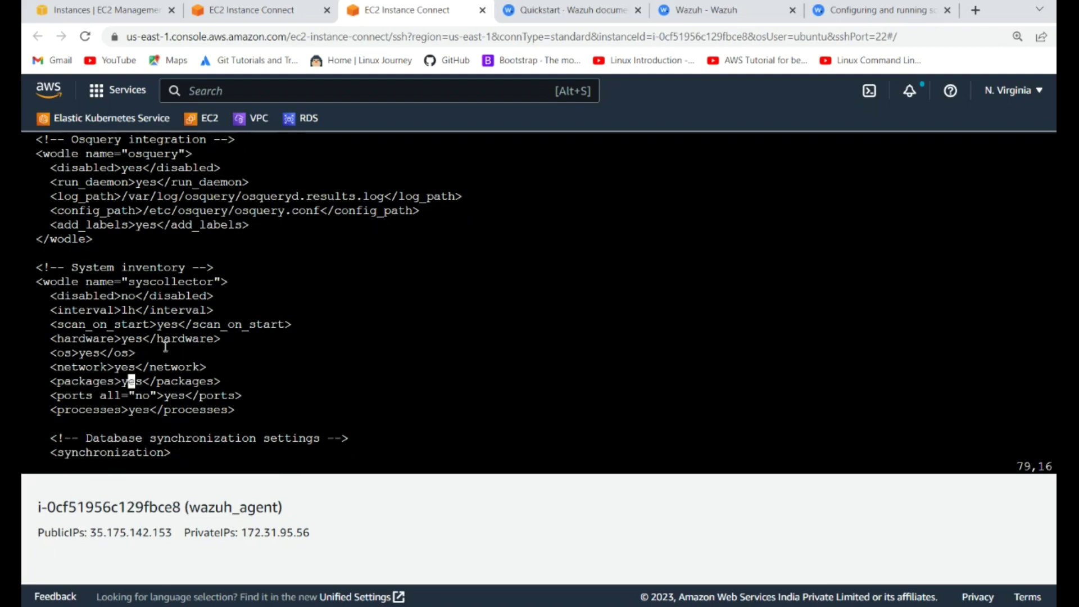
key(Down)
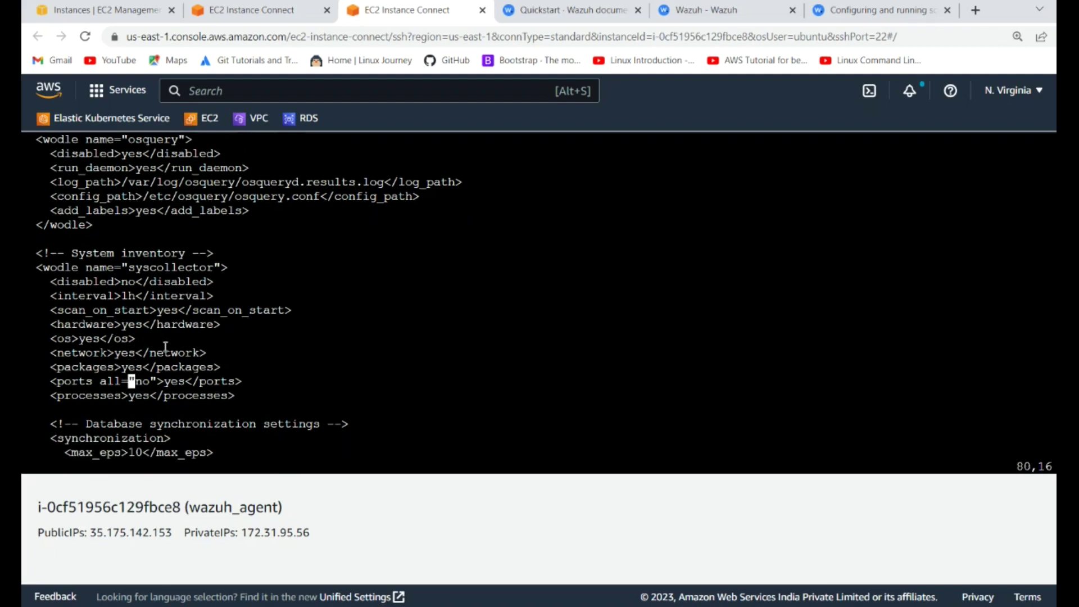
key(Right)
key(Down)
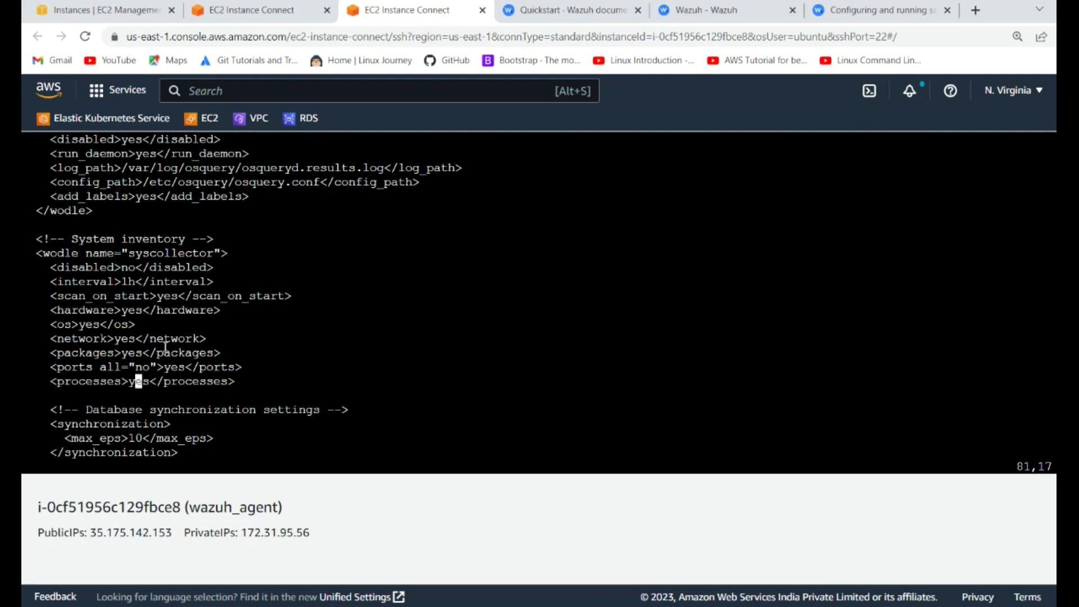
key(Up)
key(Up)
key(Up)
key(Up)
key(Up)
text(:)
text(wq!)
Save the agent's ossec.conf and restart wazuh-agent.service.
key(Return)
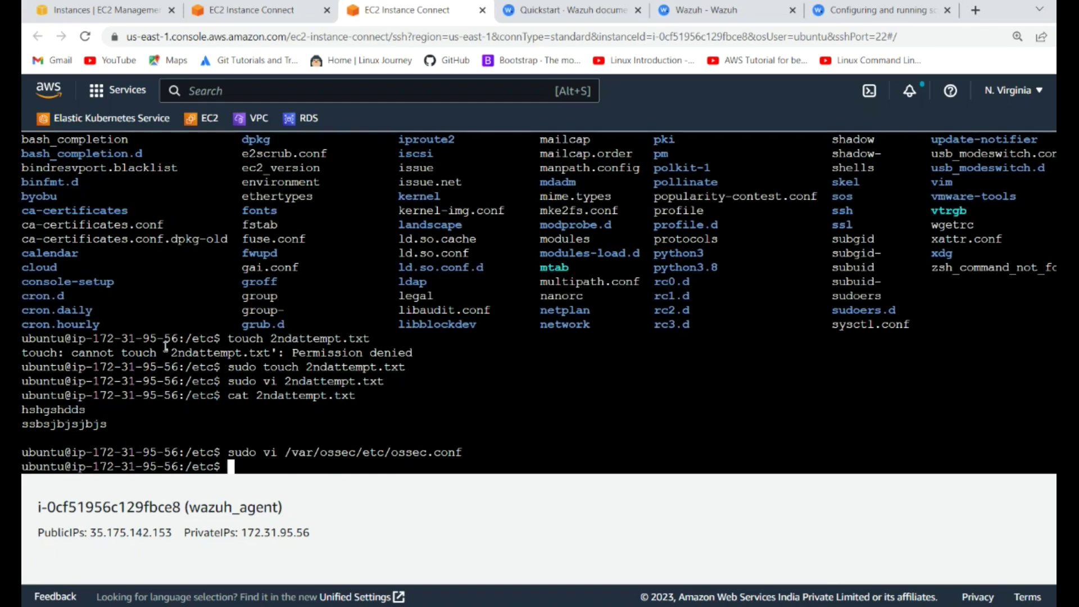
key(Up)
key(Up)
key(Up)
key(Up)
key(Up)
key(Up)
key(Up)
key(Up)
key(Return)
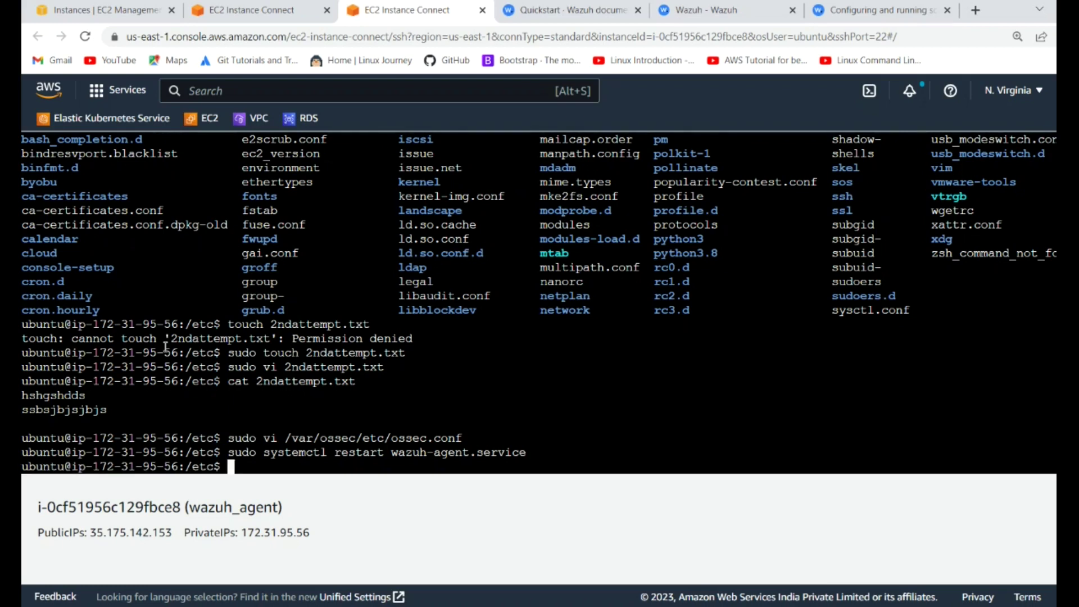
Check the wazuh-agent service status, then return to the Wazuh vulnerabilities page.
key(Up)
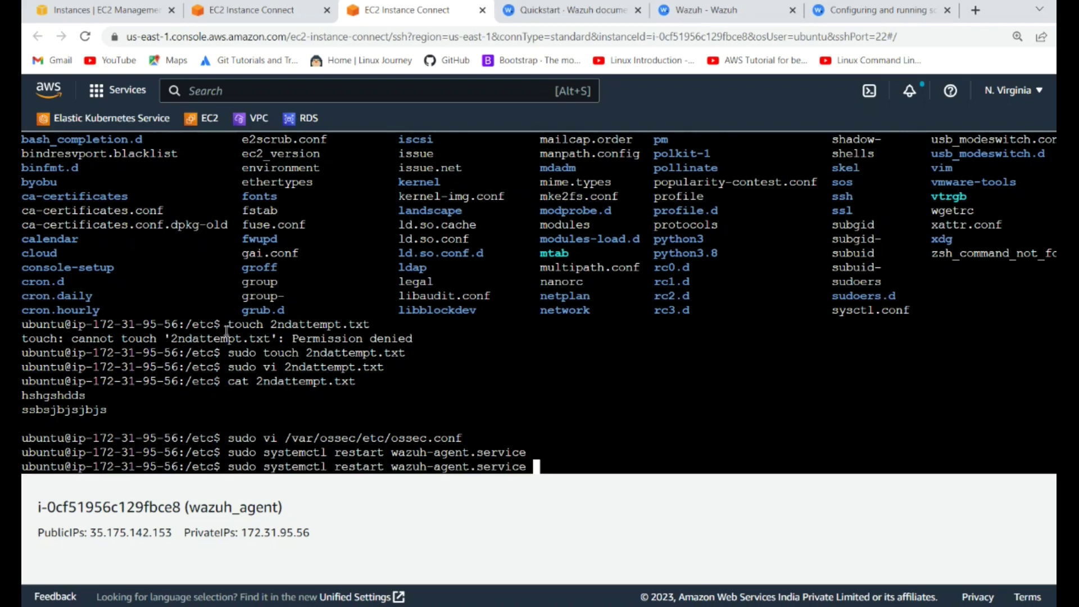
key(Up)
key(Up)
key(Up)
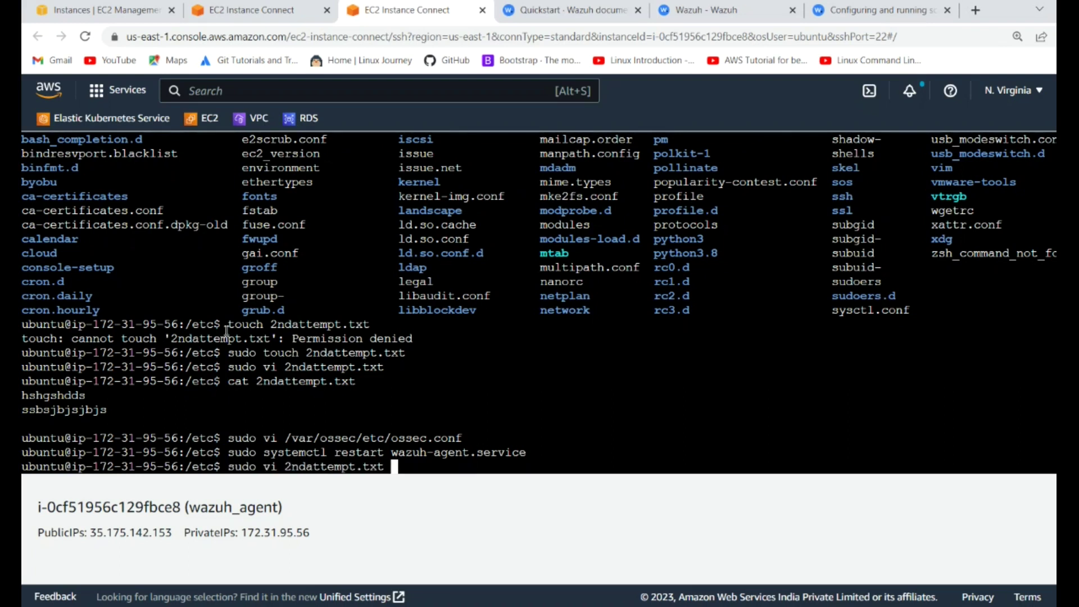
key(Up)
key(Up)
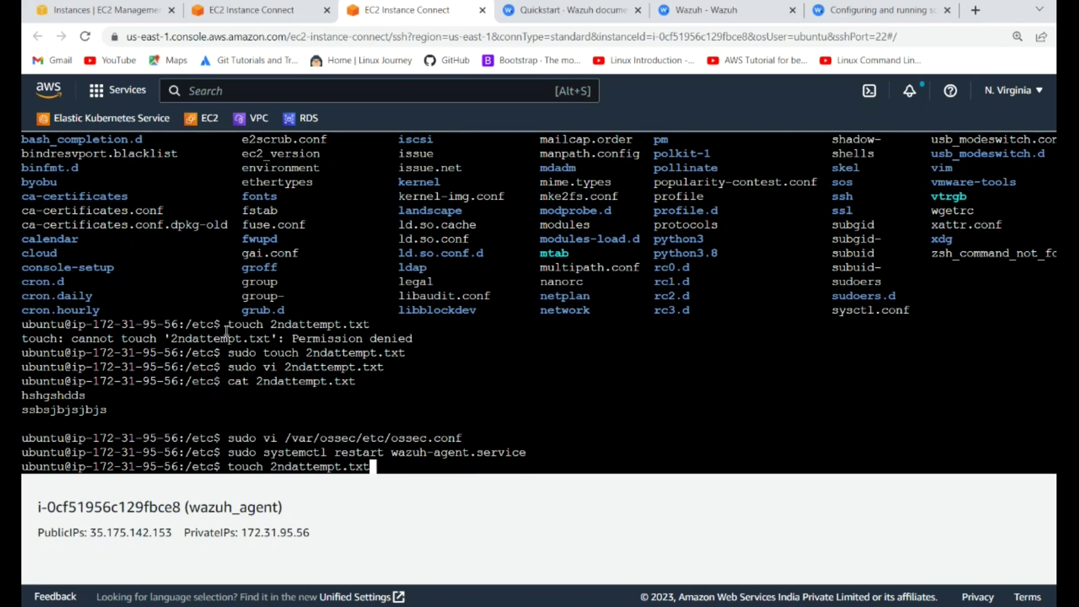
key(ctrl+u)
text(sudo systemctl status wazuh-agent.service)
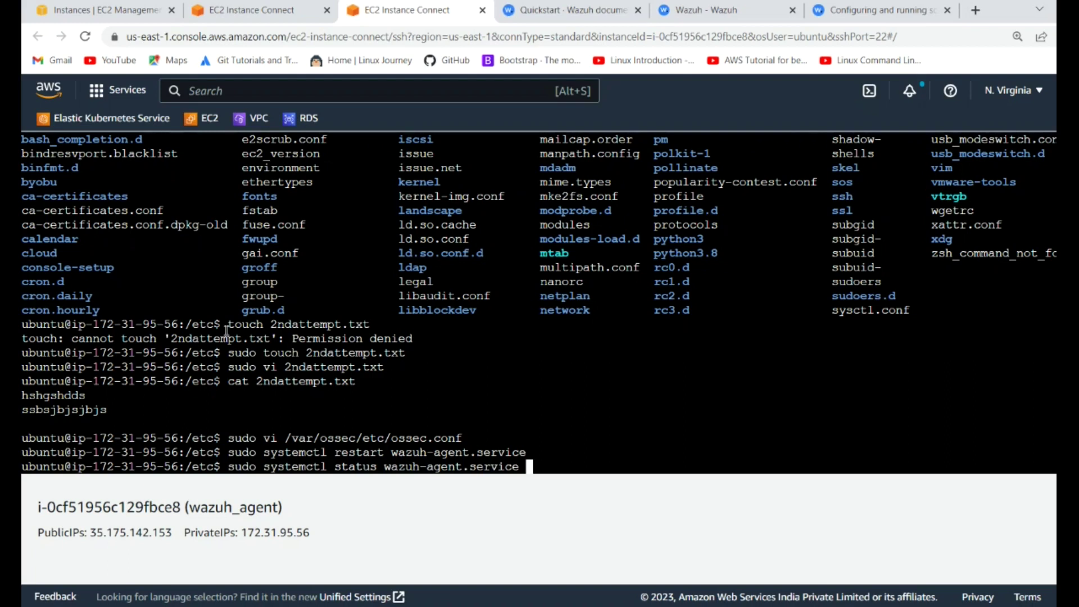
key(Return)
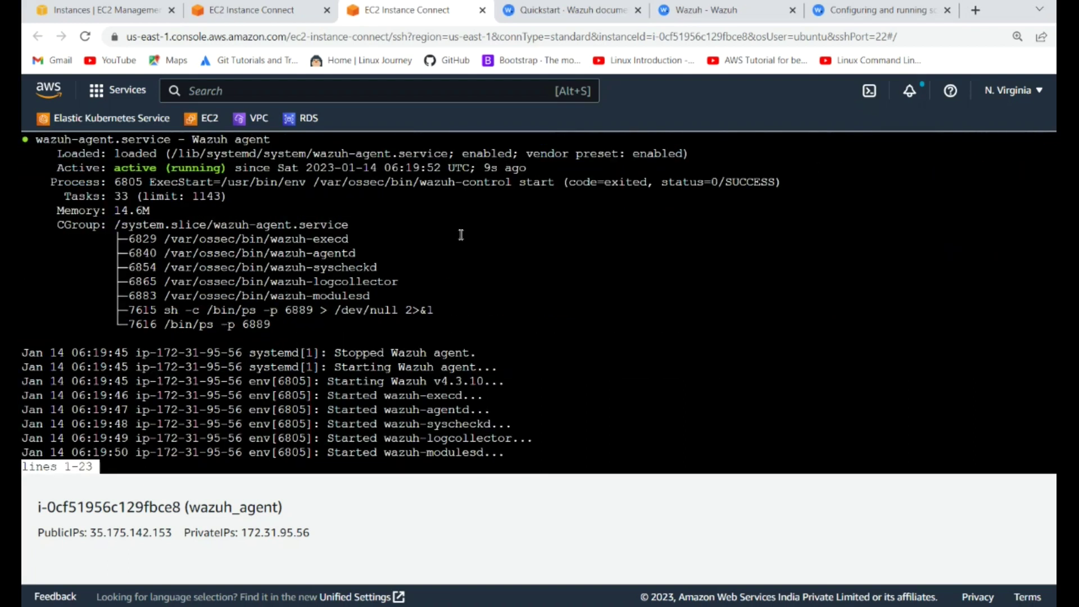
key(ctrl+5)
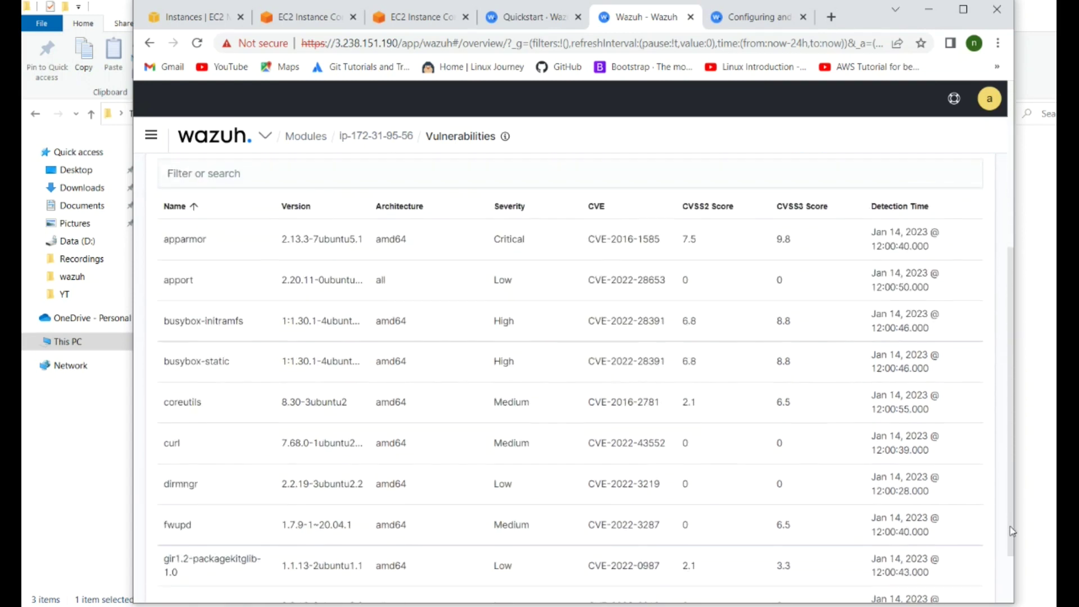
mouse_move(1012, 362)
mouse_down()
mouse_move(1014, 557)
mouse_move(993, 443)
mouse_up()
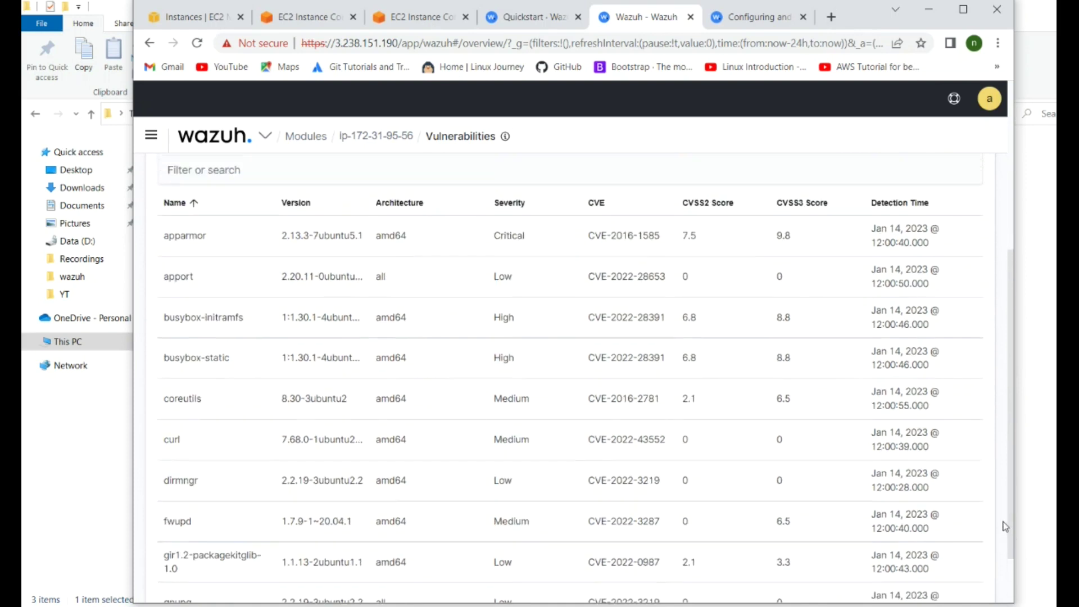
scroll(992, 444, up, 2)
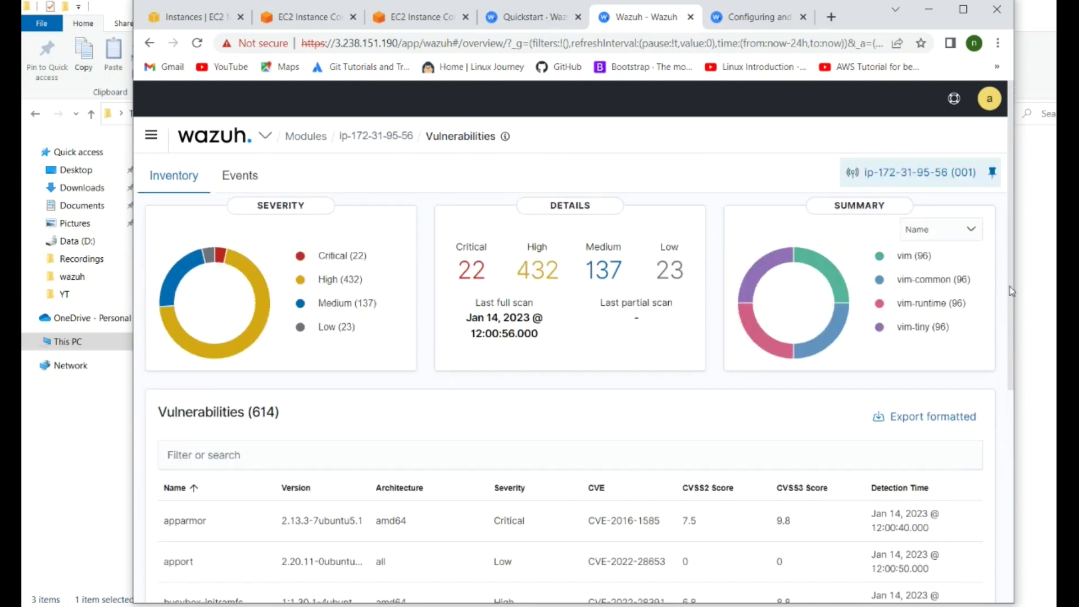
View the Events tab with 614 vulnerability hits, then go back to Modules.
click(243, 177)
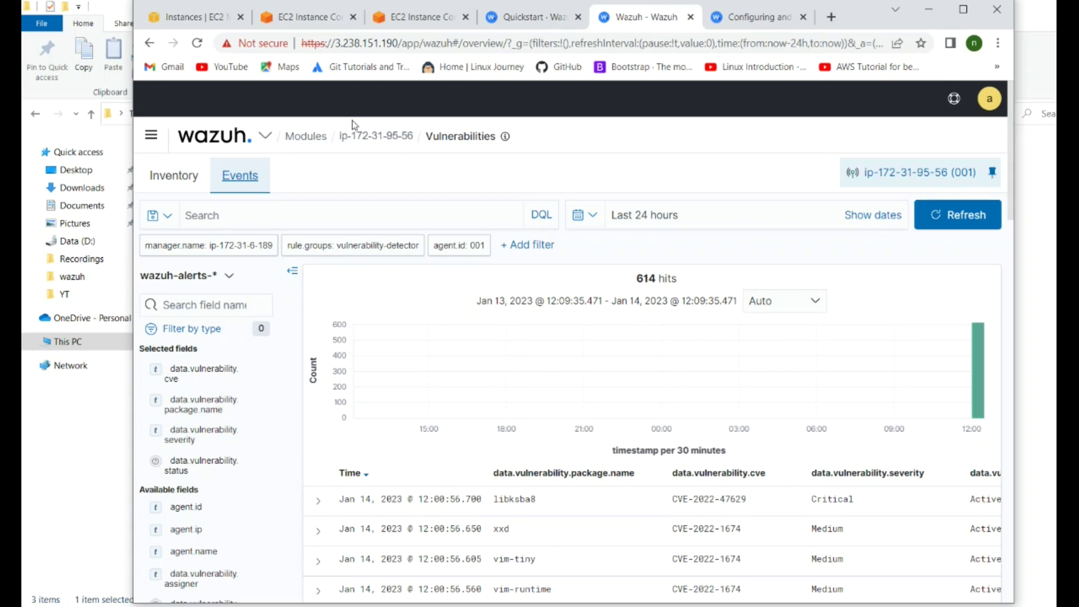
click(300, 140)
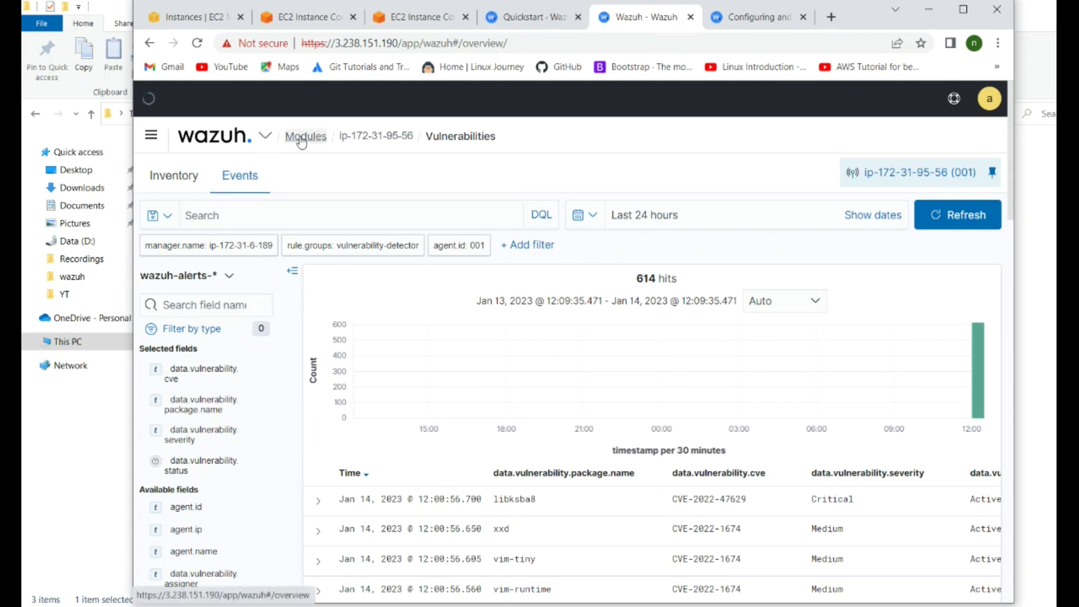